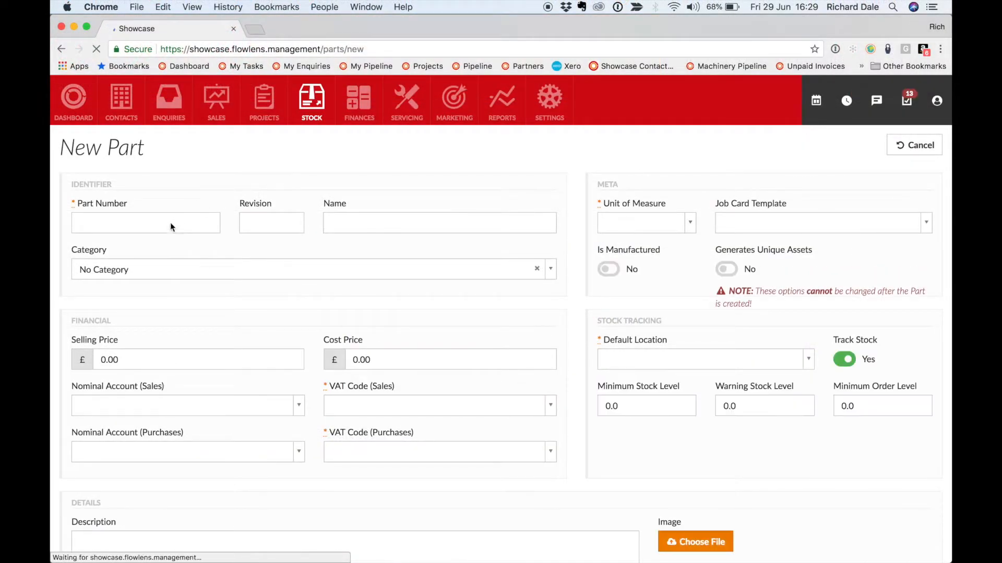
Create a new part with the part number Component 5
{"action": "left_click", "coordinate": [168, 223]}
{"action": "type", "text": "Component 5"}
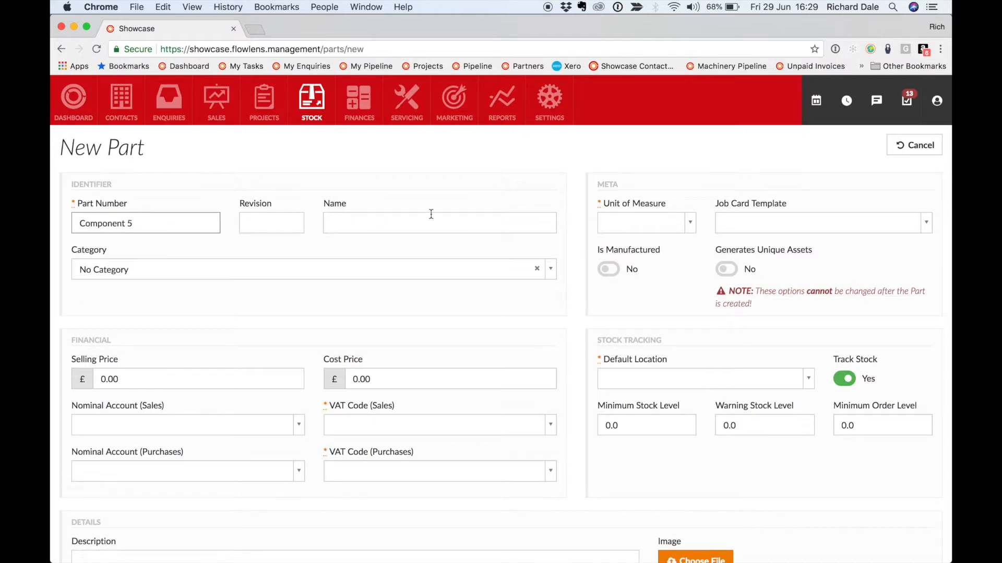
{"action": "scroll", "coordinate": [582, 249], "scroll_direction": "down", "scroll_amount": 10}
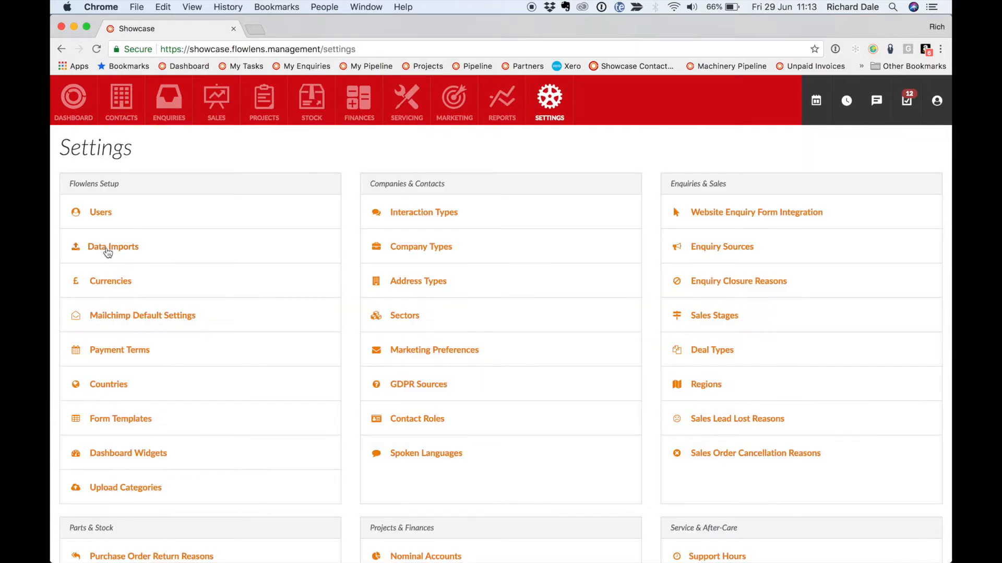
Start a new data import and choose Parts as its import type
{"action": "left_click", "coordinate": [108, 248]}
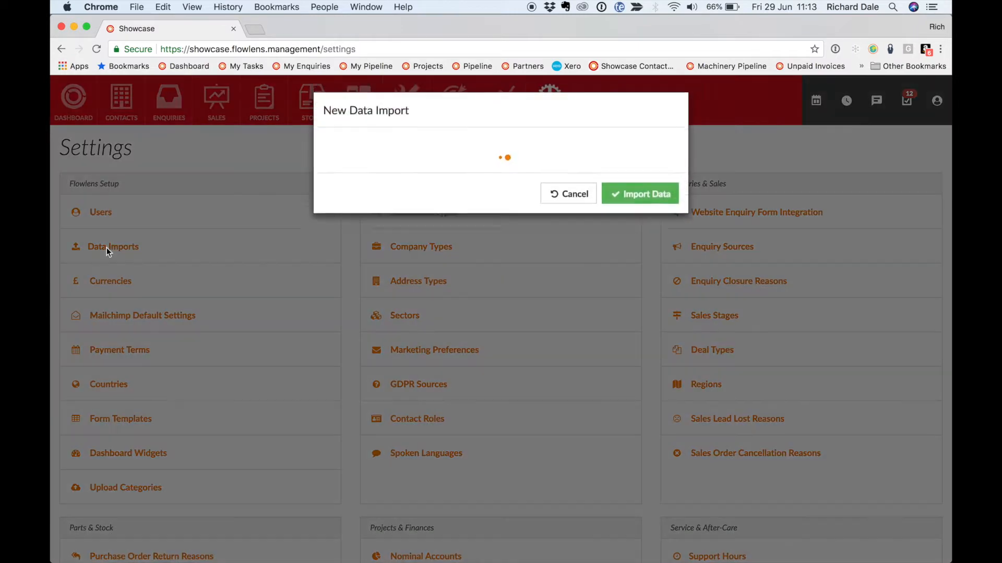
{"action": "left_click", "coordinate": [361, 165]}
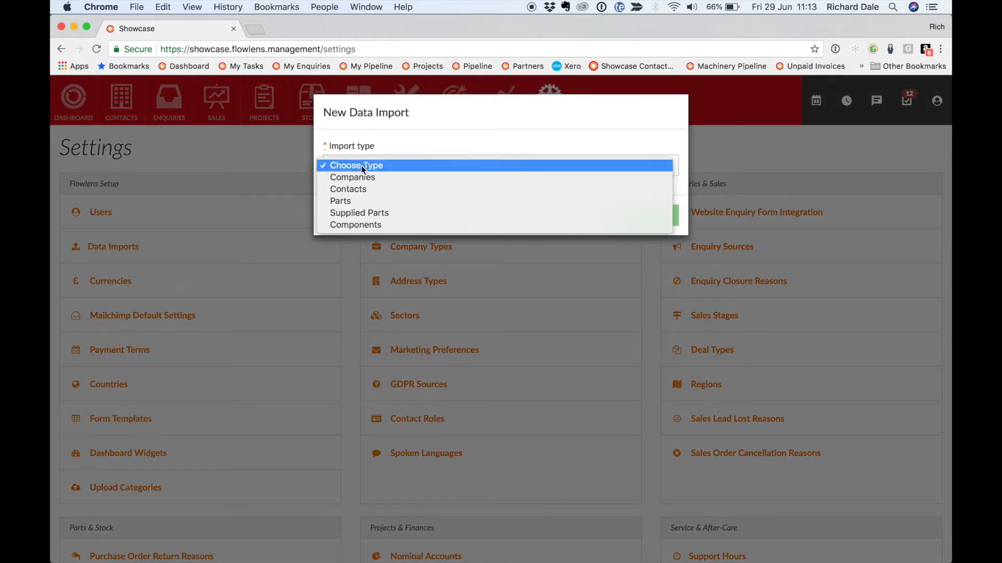
{"action": "left_click", "coordinate": [376, 201]}
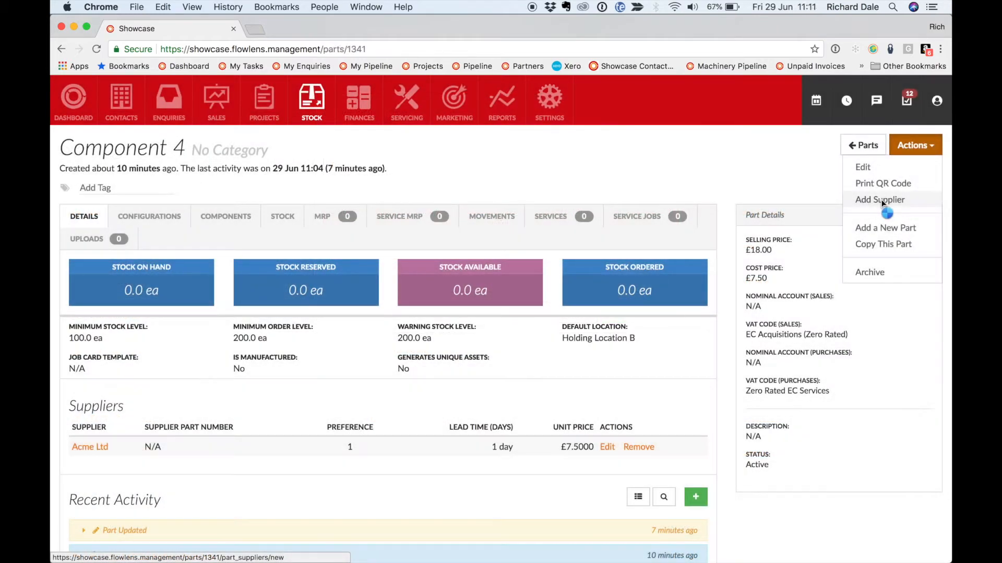
Start adding a supplier to Component 4, choosing Flow Ltd with preference 1
{"action": "left_click", "coordinate": [881, 202]}
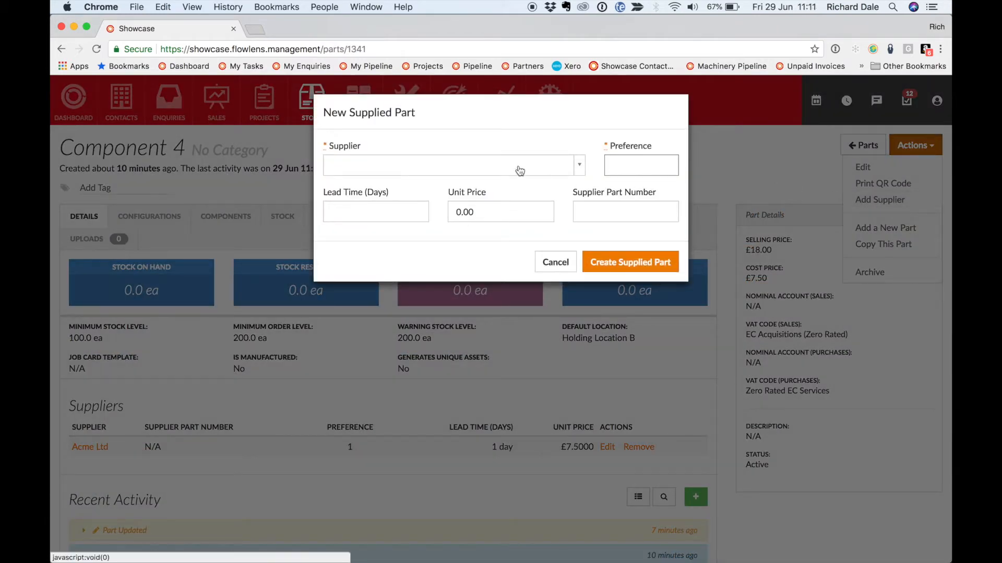
{"action": "left_click", "coordinate": [520, 170]}
{"action": "type", "text": "Flow"}
{"action": "left_click", "coordinate": [438, 208]}
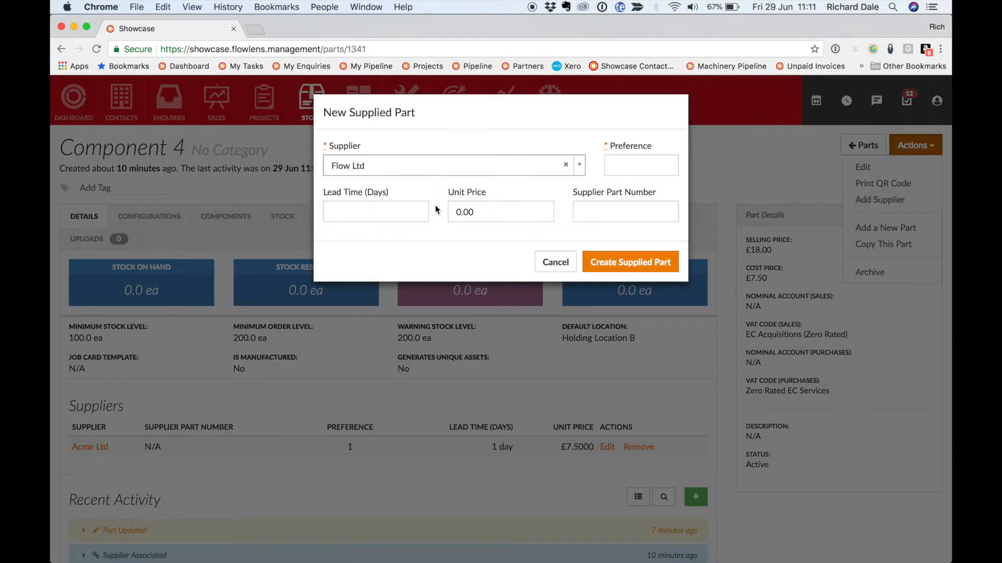
{"action": "left_click", "coordinate": [623, 163]}
{"action": "type", "text": "1"}
Set a lead time of 10 days, unit price 7 and supplier part number AN31, and create the supplied part
{"action": "left_click", "coordinate": [390, 211]}
{"action": "type", "text": "10"}
{"action": "key", "text": "Tab"}
{"action": "type", "text": "7"}
{"action": "left_click", "coordinate": [611, 214]}
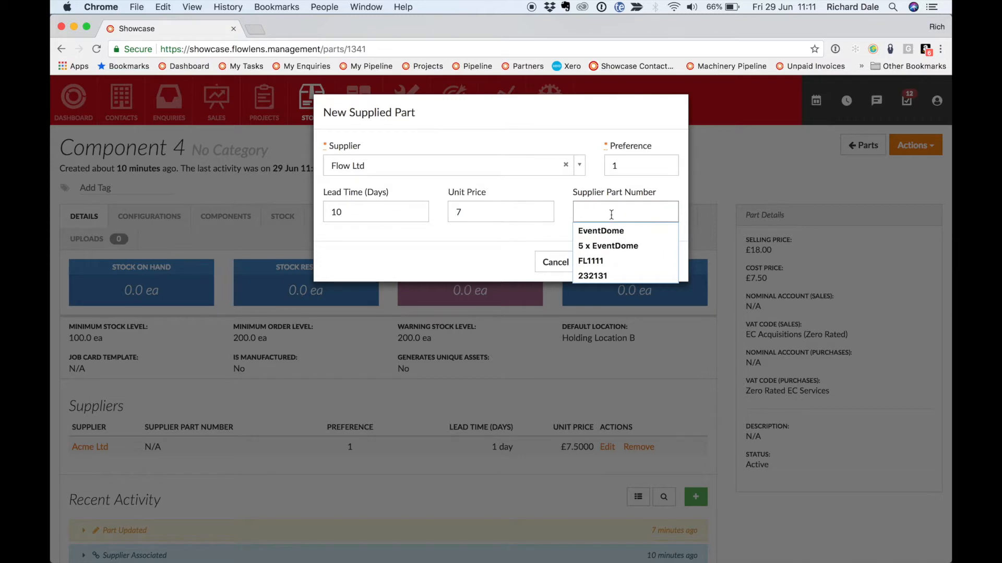
{"action": "type", "text": "AN31"}
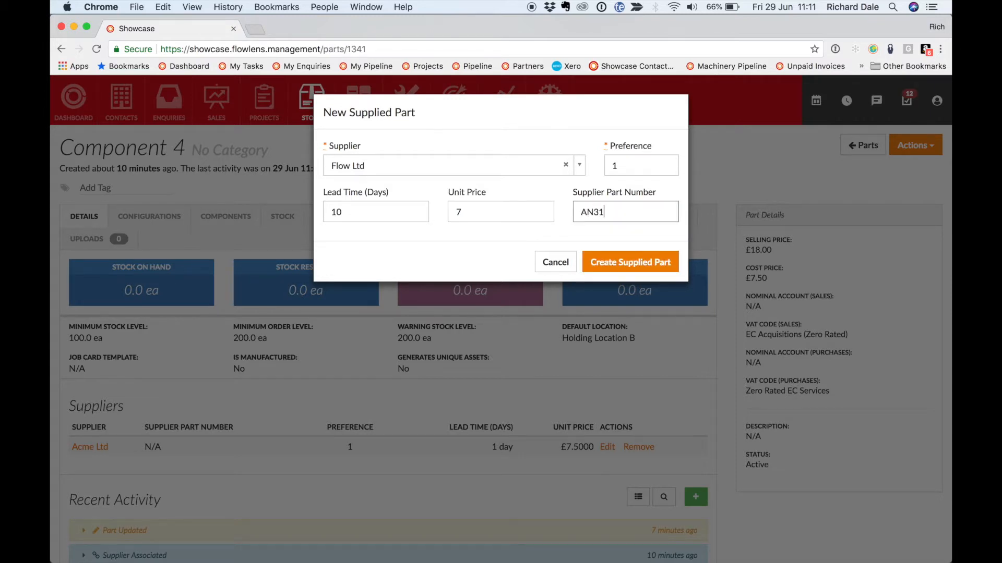
{"action": "left_click", "coordinate": [638, 267]}
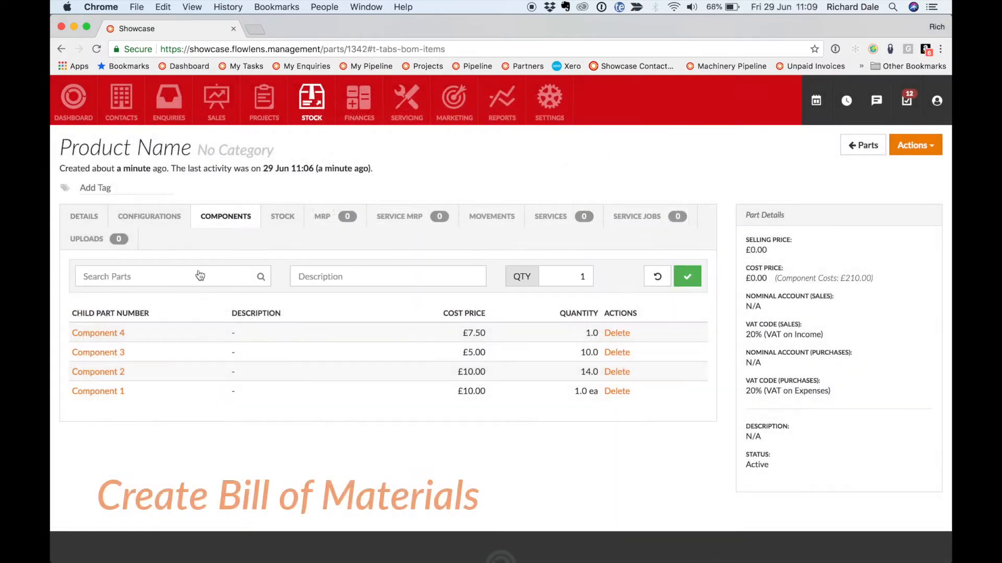
Add Workshop Labour with a quantity of 5 to the bill of materials of Product Name
{"action": "left_click", "coordinate": [197, 276]}
{"action": "type", "text": "works"}
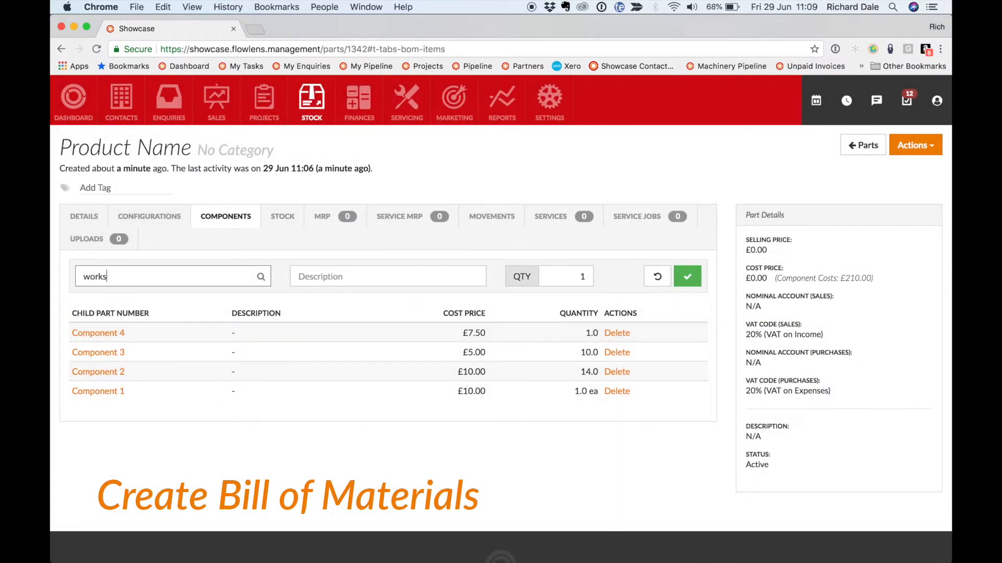
{"action": "left_click", "coordinate": [211, 359]}
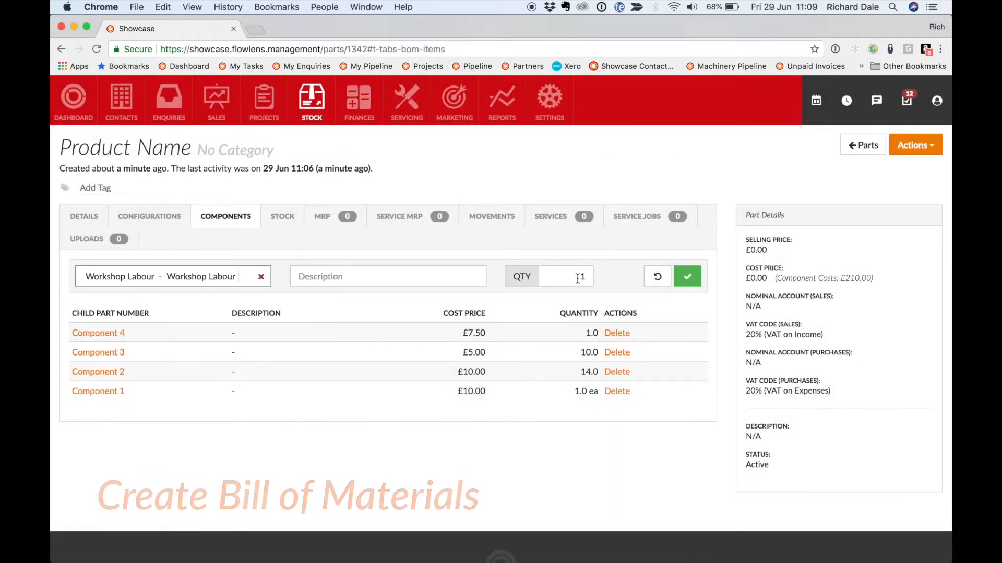
{"action": "double_click", "coordinate": [579, 277]}
{"action": "type", "text": "5"}
{"action": "left_click", "coordinate": [690, 279]}
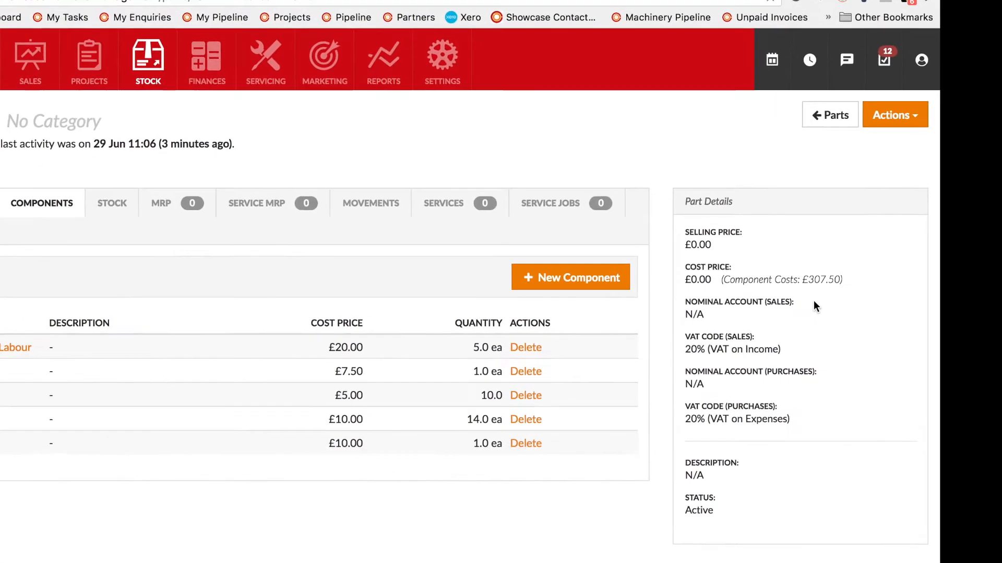
Set the cost price of Product Name to 307.5 and its selling price to 900, and update the part
{"action": "type", "text": "307.5"}
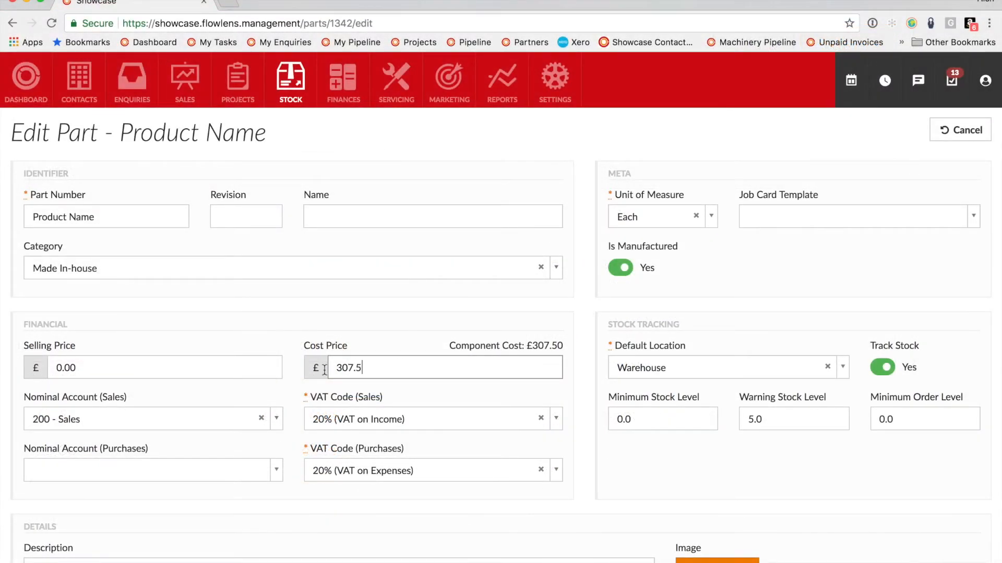
{"action": "left_click", "coordinate": [164, 370]}
{"action": "type", "text": "900"}
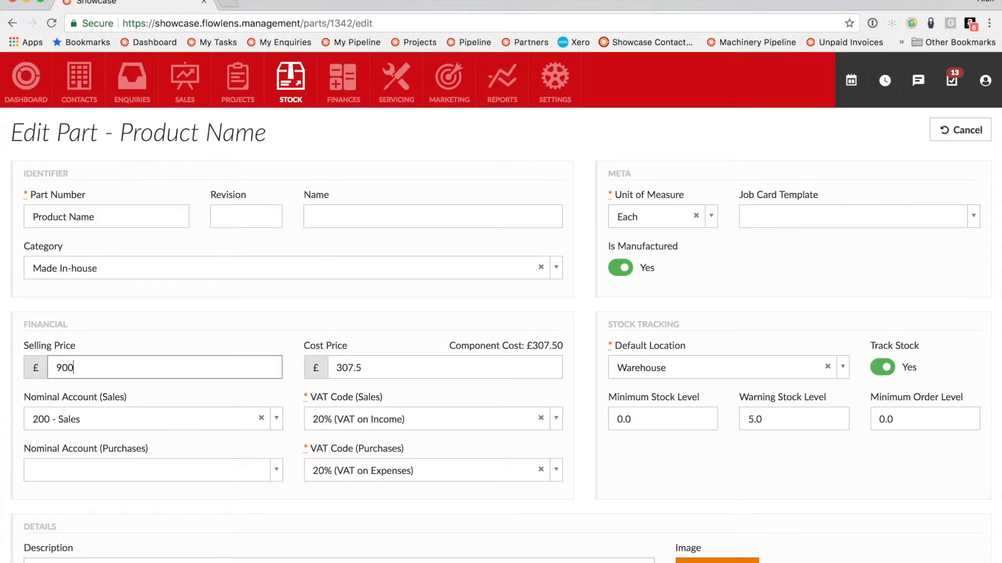
{"action": "scroll", "coordinate": [636, 458], "scroll_direction": "down", "scroll_amount": 6}
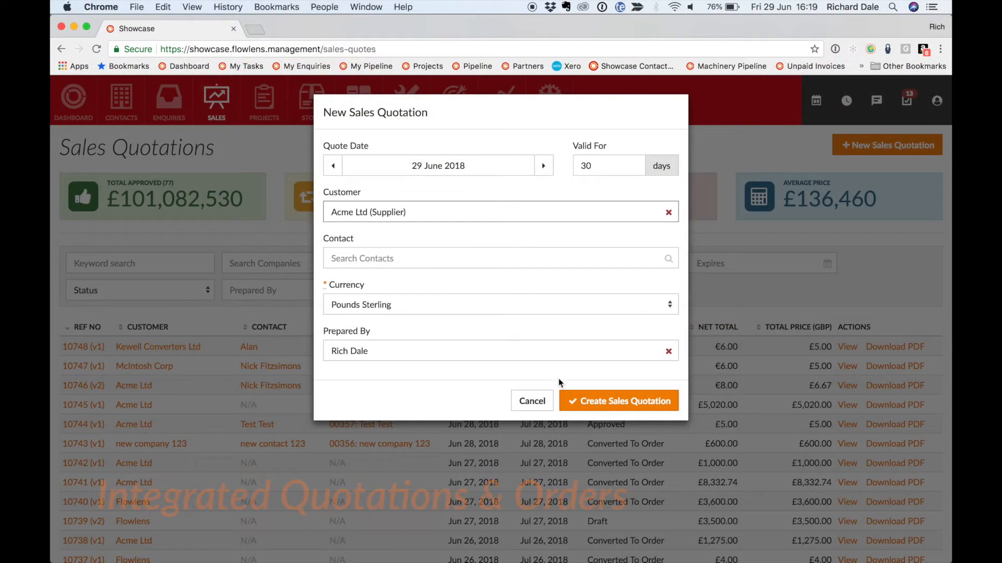
Create the sales quotation for Acme Ltd and add one Product Name as a line item
{"action": "left_click", "coordinate": [581, 399]}
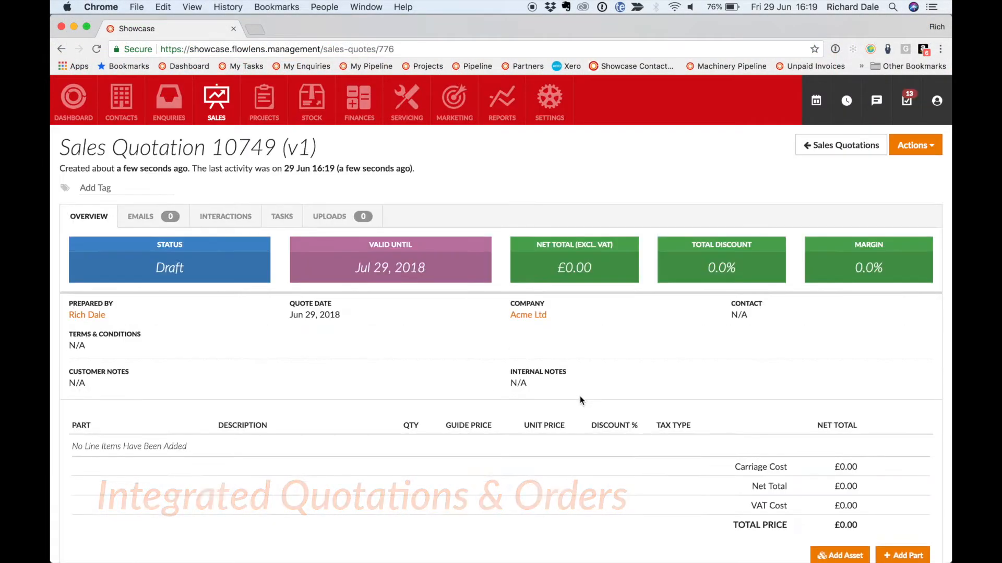
{"action": "left_click", "coordinate": [903, 555]}
{"action": "left_click", "coordinate": [146, 462]}
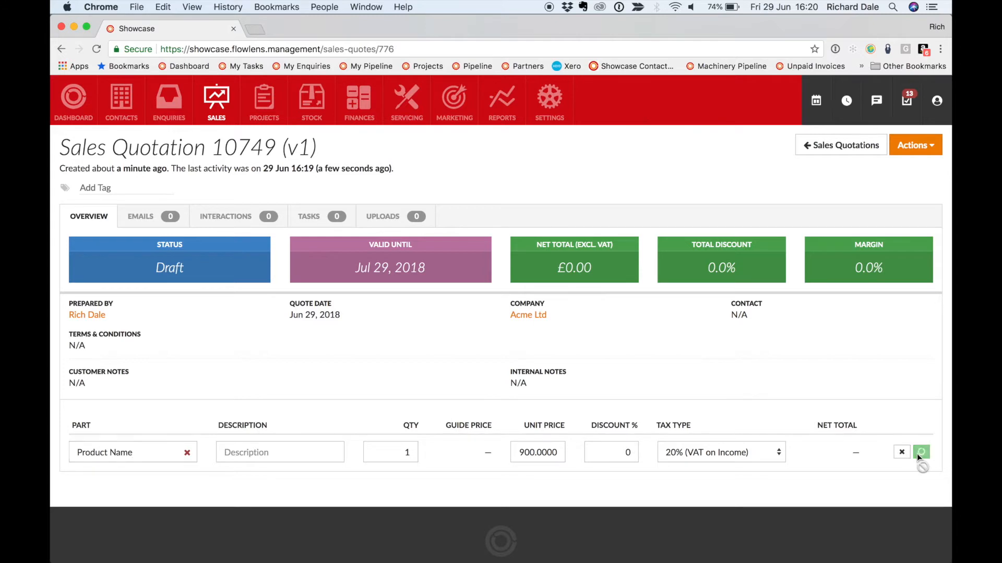
{"action": "left_click", "coordinate": [921, 452]}
Send the sales quotation by email with the prepared message
{"action": "left_click", "coordinate": [916, 145]}
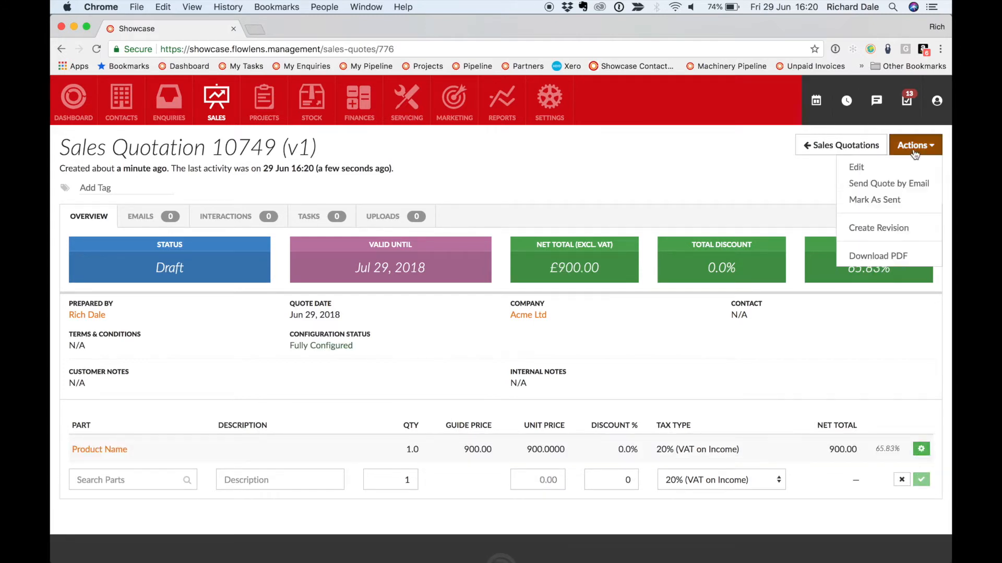
{"action": "left_click", "coordinate": [903, 185]}
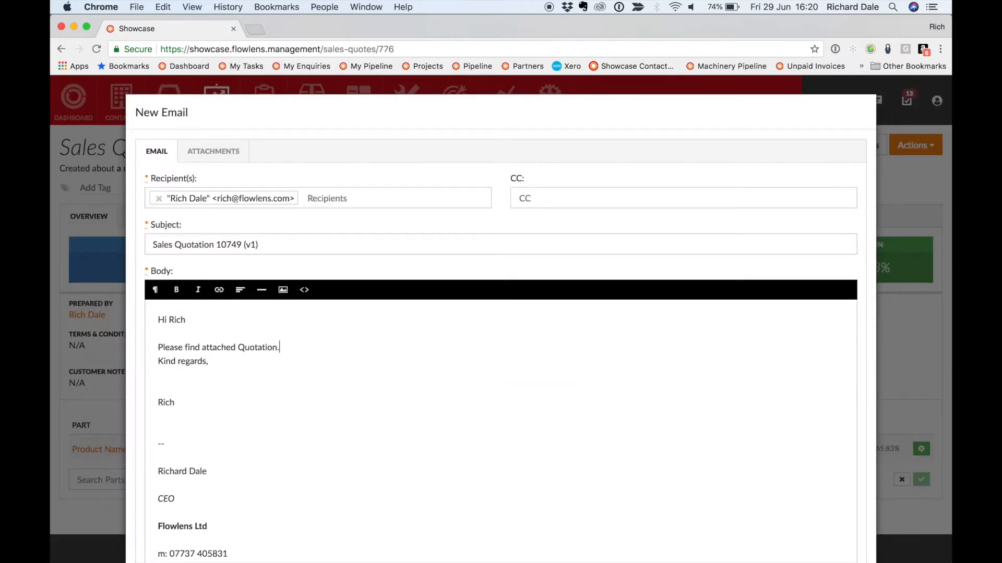
{"action": "scroll", "coordinate": [298, 379], "scroll_direction": "down", "scroll_amount": 5}
{"action": "left_click", "coordinate": [833, 539]}
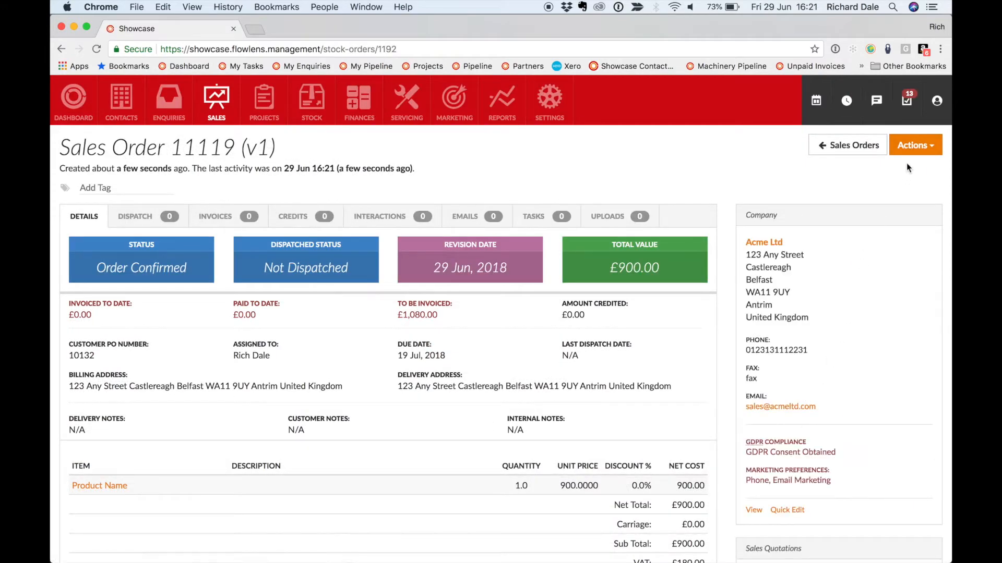
Generate a project from the sales order, then create and open the job card for its Product Name part
{"action": "left_click", "coordinate": [914, 146]}
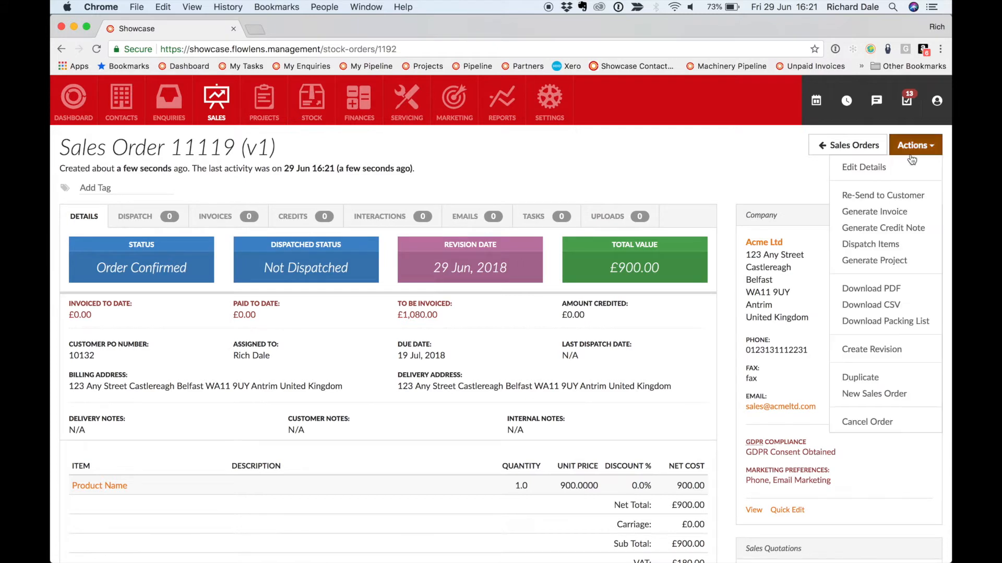
{"action": "left_click", "coordinate": [898, 265]}
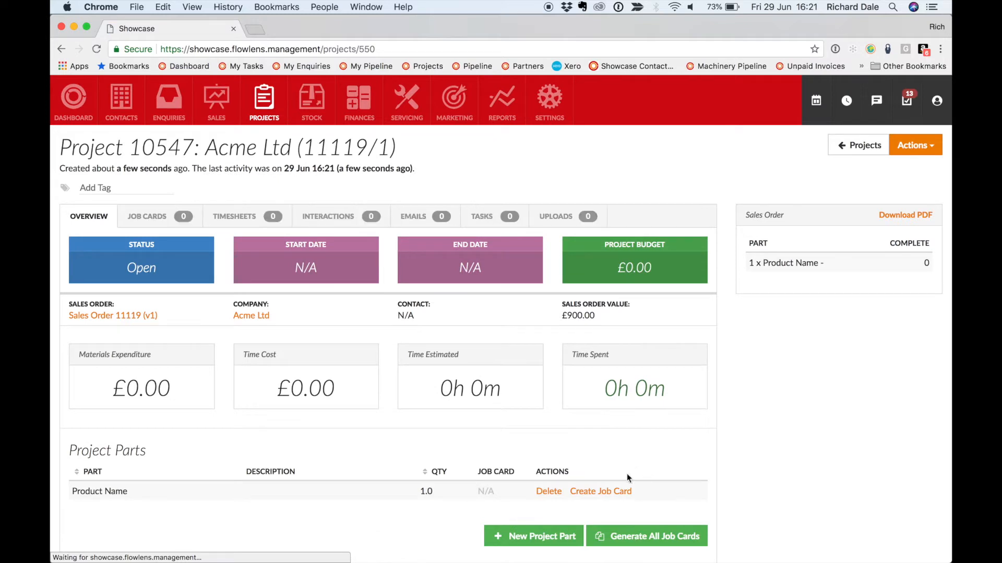
{"action": "left_click", "coordinate": [608, 489]}
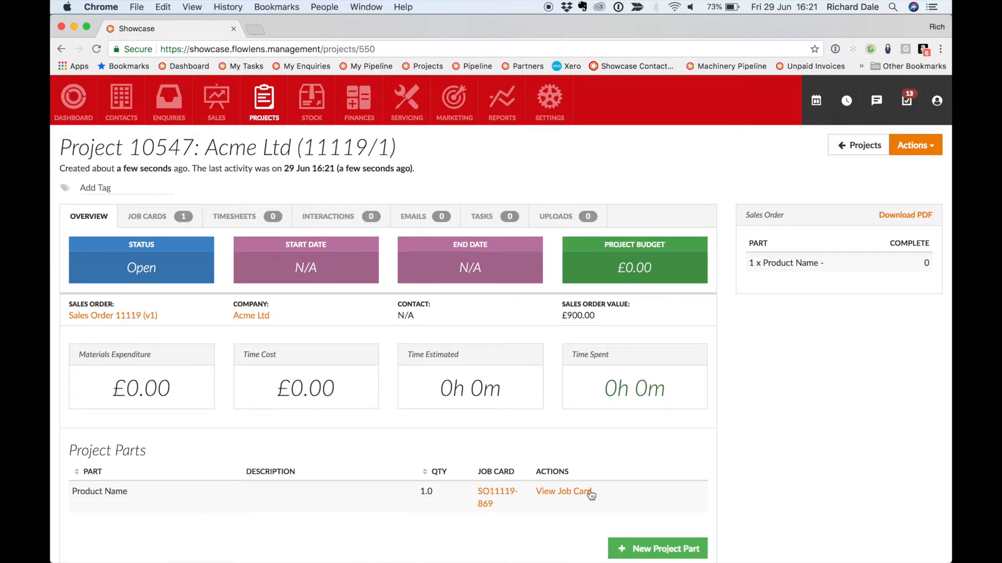
{"action": "left_click", "coordinate": [588, 491]}
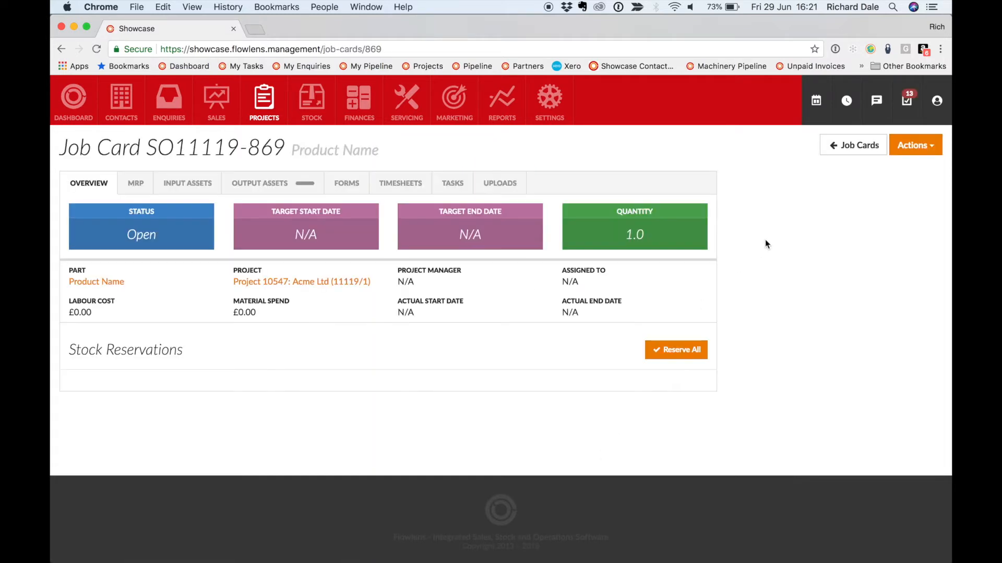
Edit the job card to assign it to a colleague and set the target end date to 20 July 2018
{"action": "left_click", "coordinate": [911, 148]}
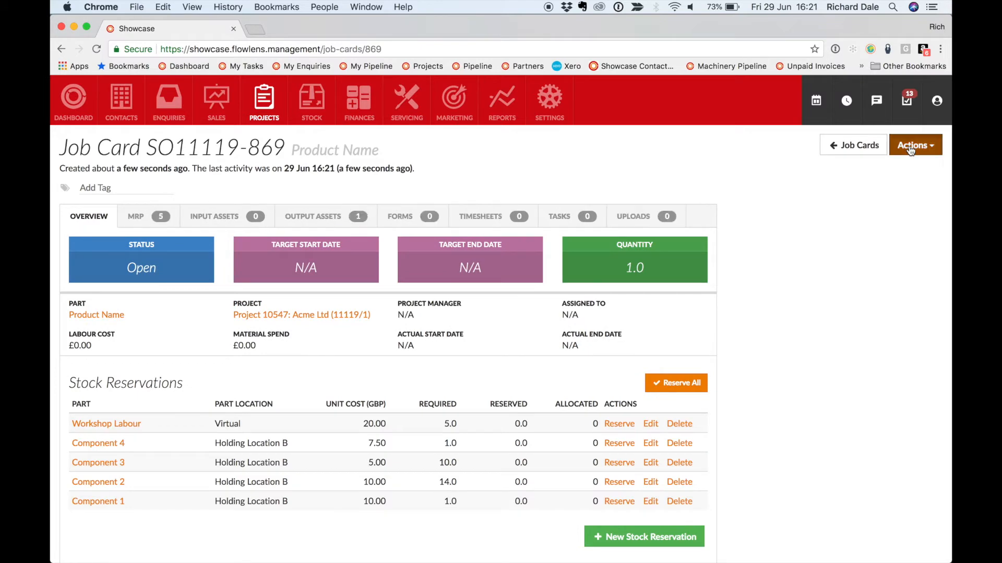
{"action": "left_click", "coordinate": [875, 166]}
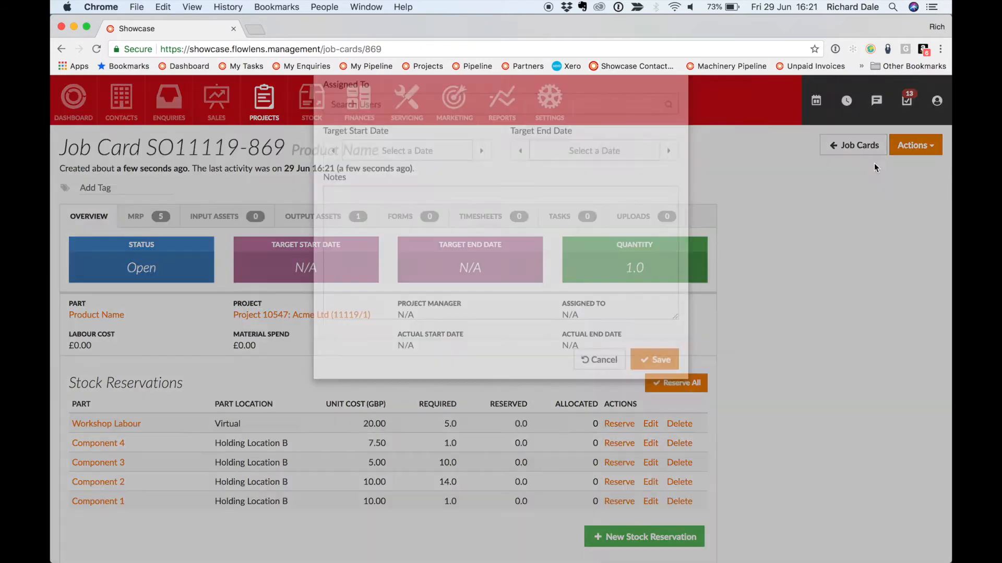
{"action": "type", "text": "nick f"}
{"action": "left_click", "coordinate": [547, 190]}
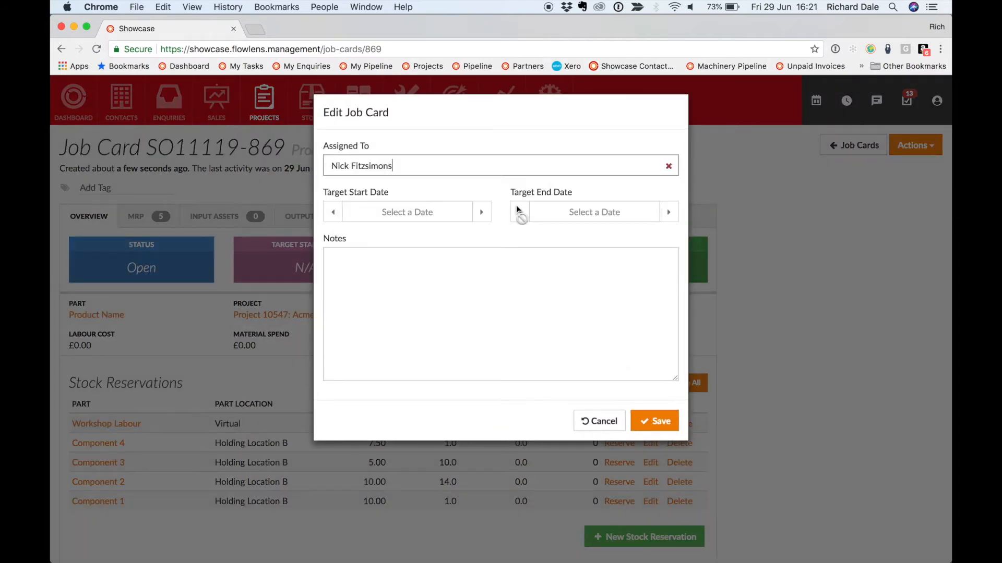
{"action": "left_click", "coordinate": [576, 214]}
{"action": "left_click", "coordinate": [670, 237]}
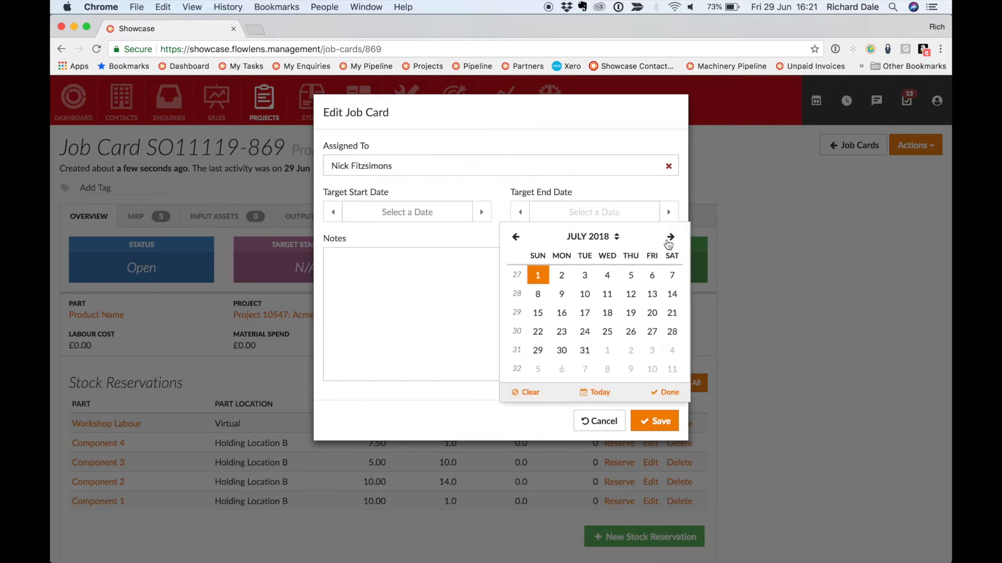
{"action": "left_click", "coordinate": [651, 313]}
Set the job card's target start date to 12 July 2018 and save the changes
{"action": "left_click", "coordinate": [444, 223]}
{"action": "left_click", "coordinate": [483, 237]}
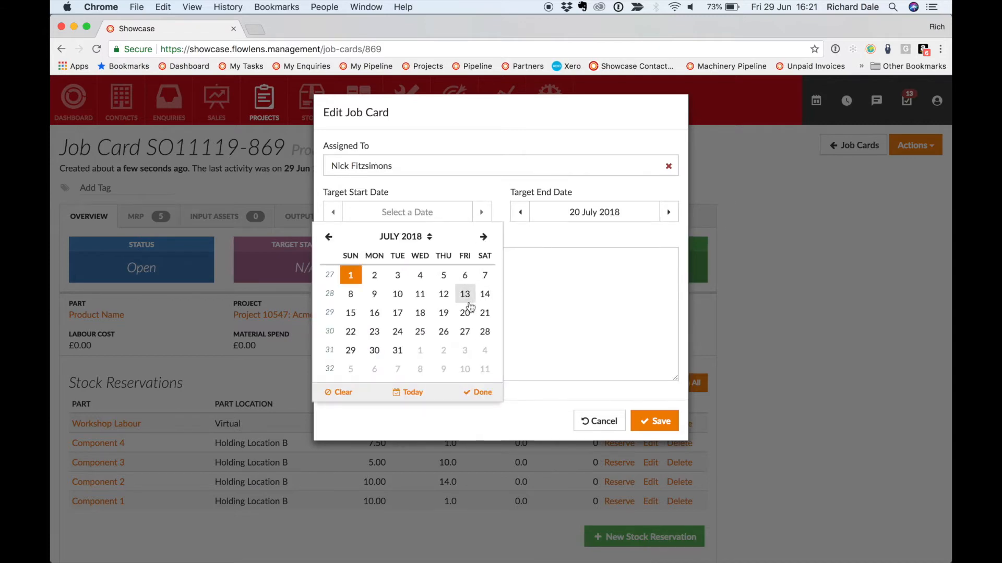
{"action": "left_click", "coordinate": [443, 294]}
{"action": "left_click", "coordinate": [653, 422]}
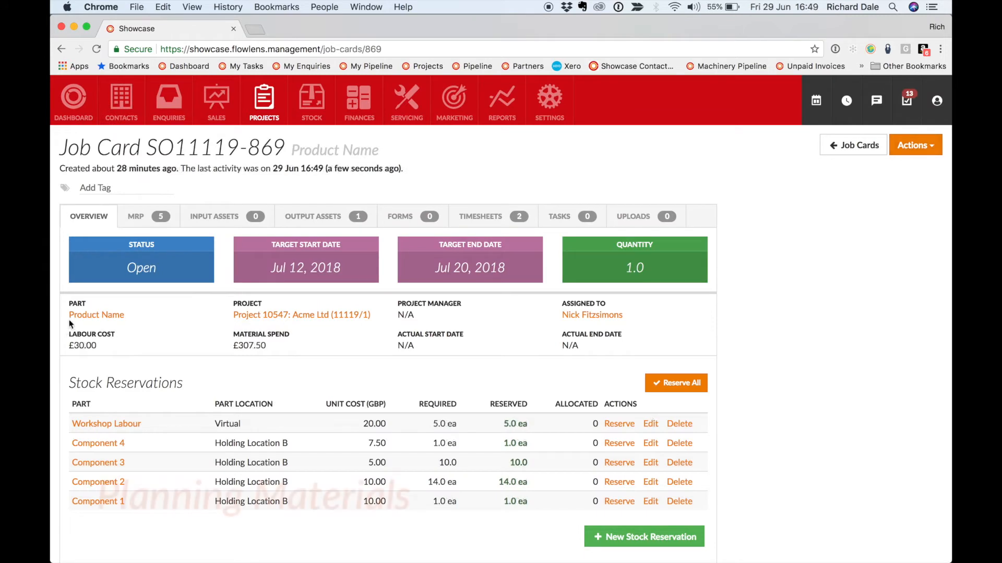
Filter the job card's material requirements (MRP) list by the company Acme Ltd (Supplier)
{"action": "left_click", "coordinate": [155, 223]}
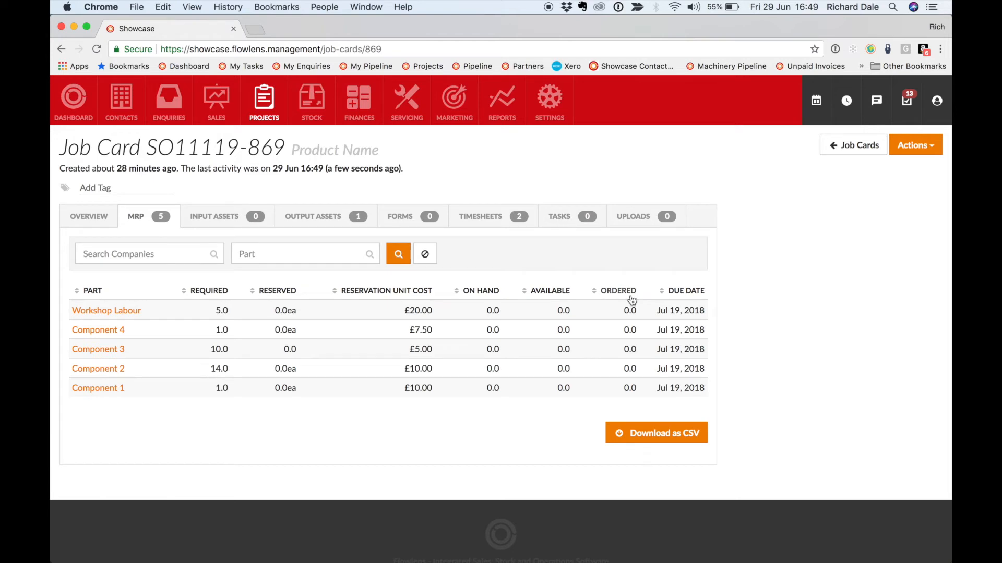
{"action": "left_click", "coordinate": [136, 254]}
{"action": "type", "text": "acme"}
{"action": "left_click", "coordinate": [156, 279]}
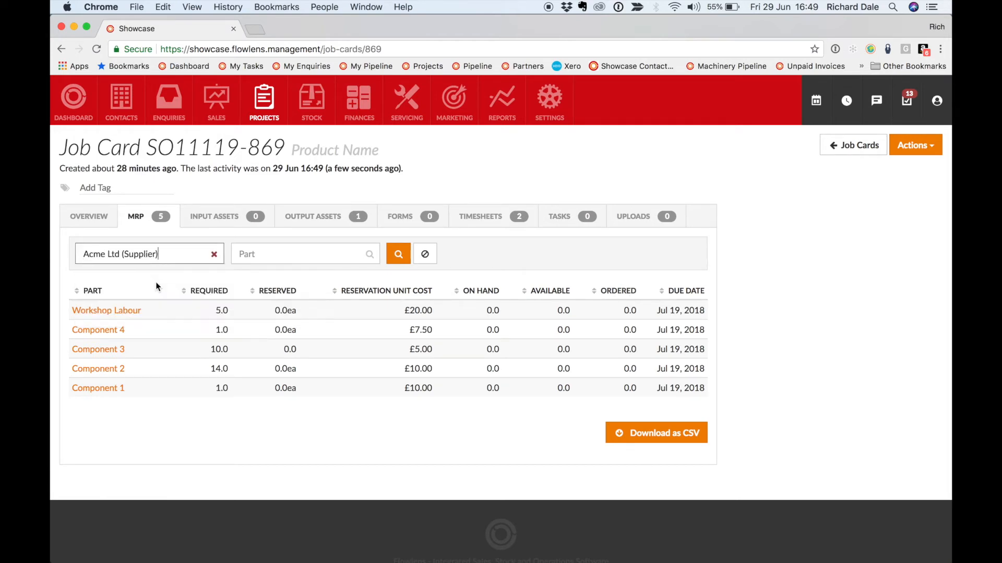
{"action": "left_click", "coordinate": [394, 255]}
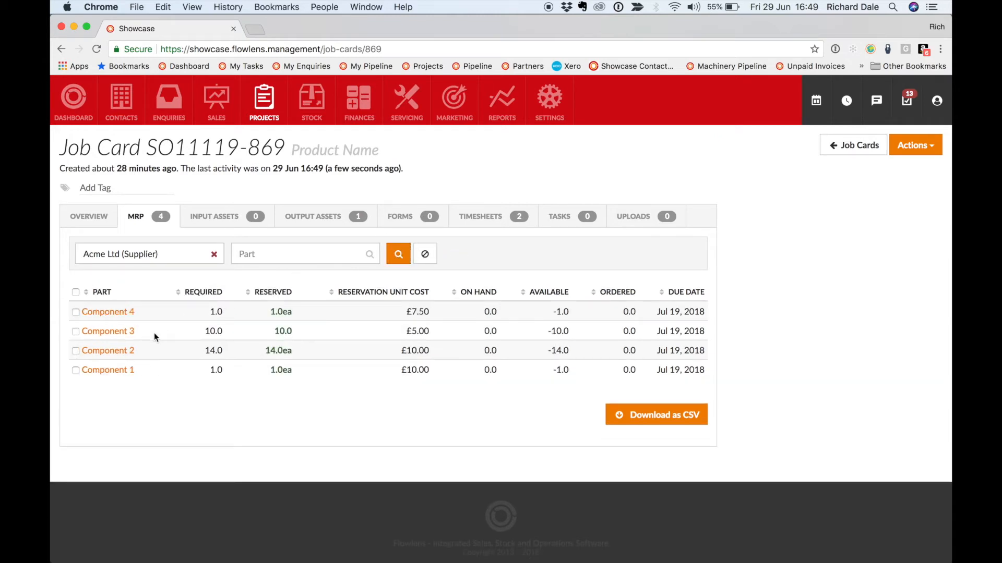
Raise a purchase order to Acme Ltd (Supplier) for Components 1 to 4 with a due date of 4 July 2018
{"action": "left_click", "coordinate": [75, 371]}
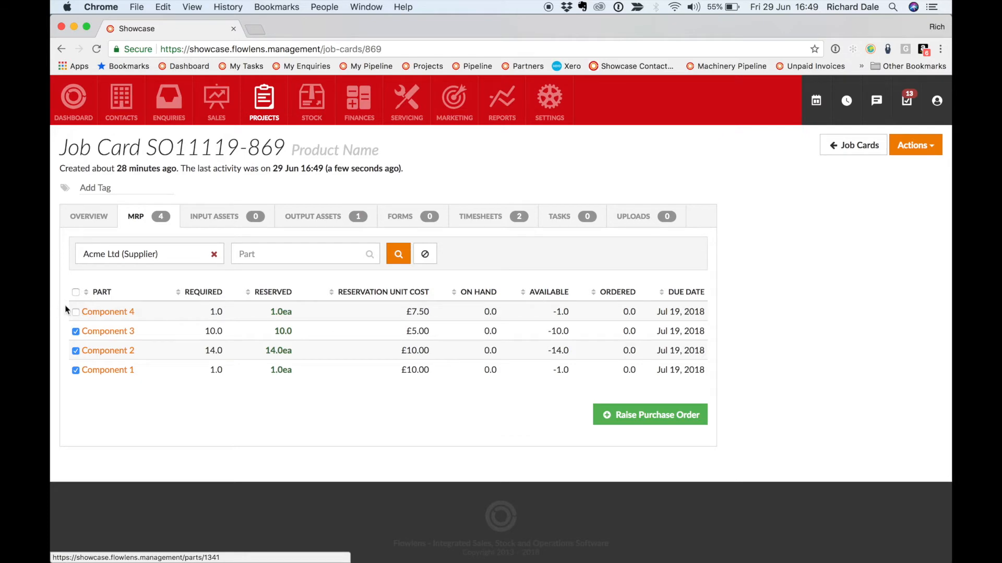
{"action": "left_click", "coordinate": [76, 312]}
{"action": "left_click", "coordinate": [611, 415]}
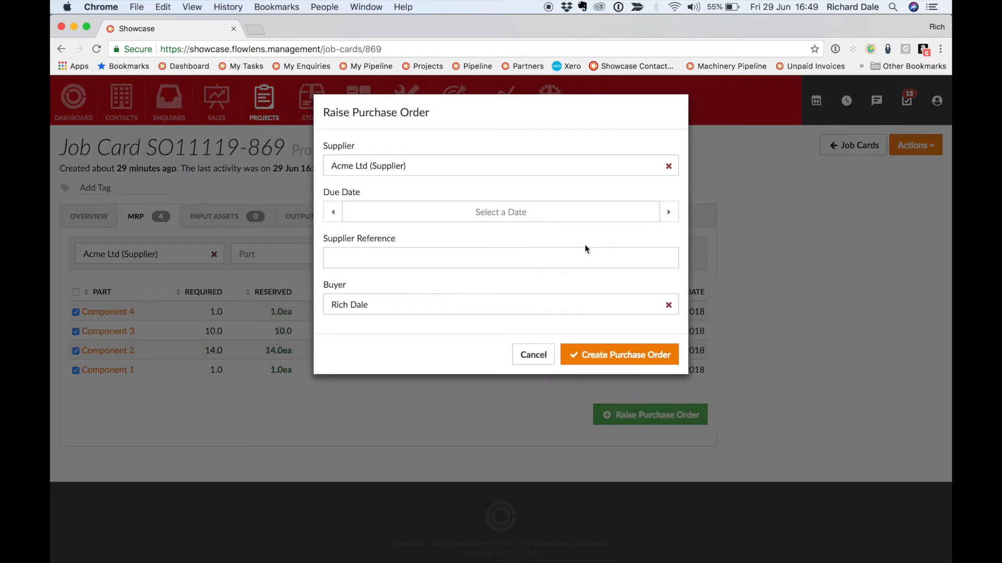
{"action": "left_click", "coordinate": [572, 219]}
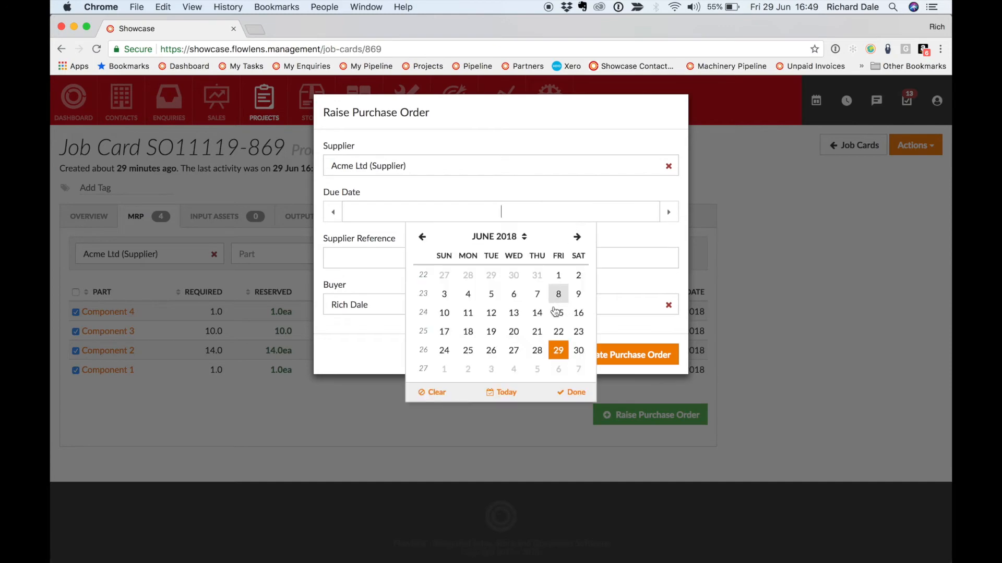
{"action": "left_click", "coordinate": [511, 372]}
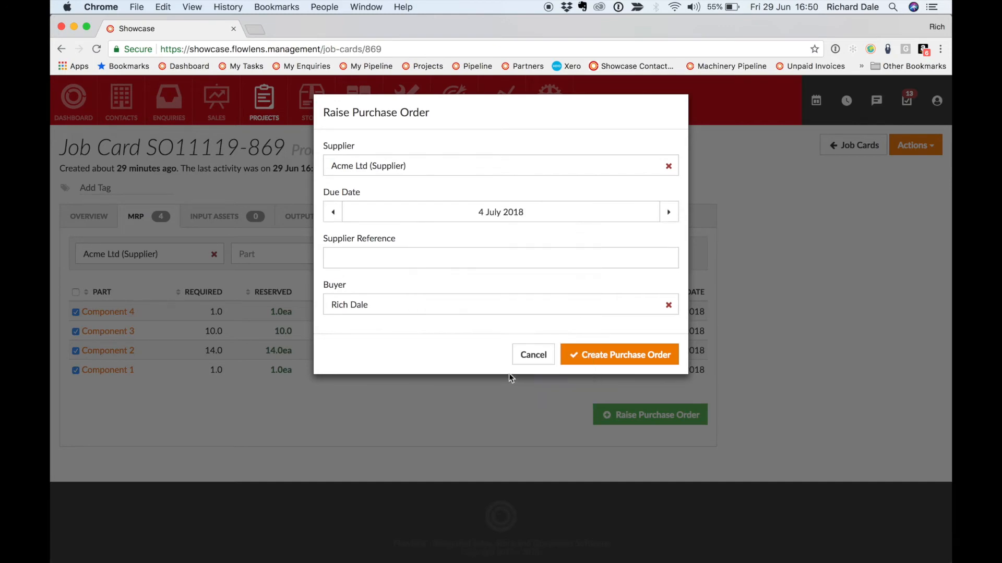
{"action": "left_click", "coordinate": [608, 355]}
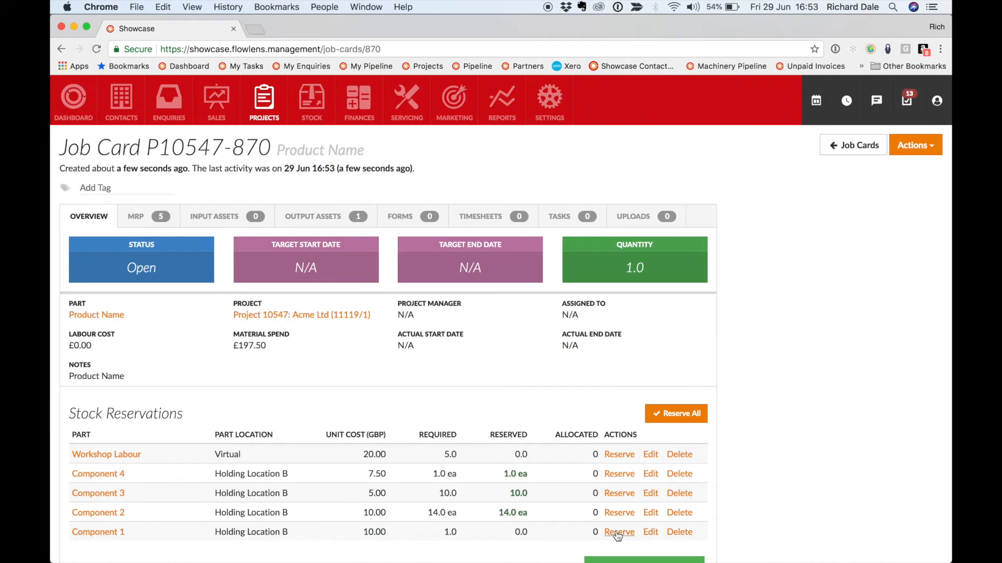
Reserve 1 unit of Component 1 in the job card's stock reservations
{"action": "left_click", "coordinate": [618, 532]}
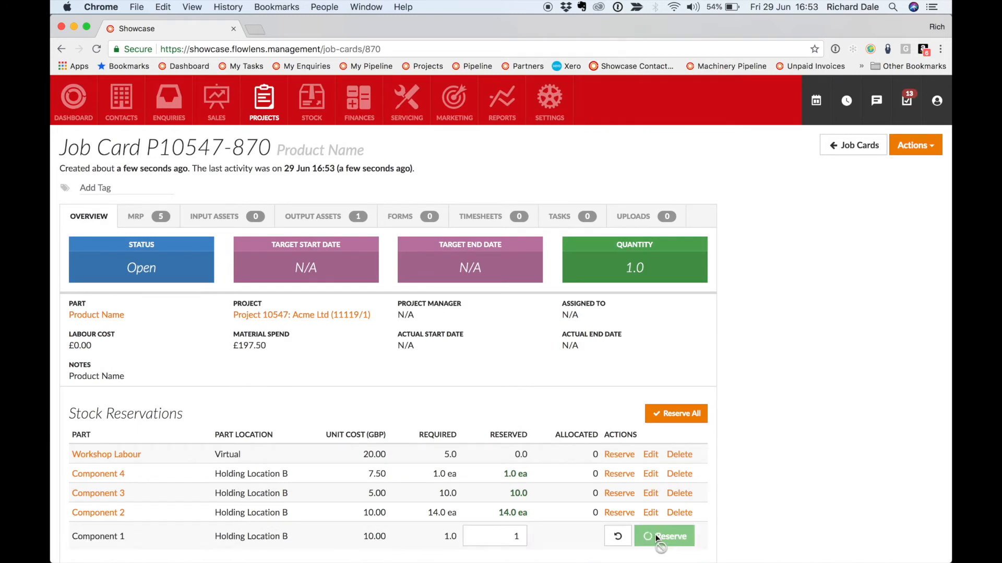
{"action": "left_click", "coordinate": [658, 533]}
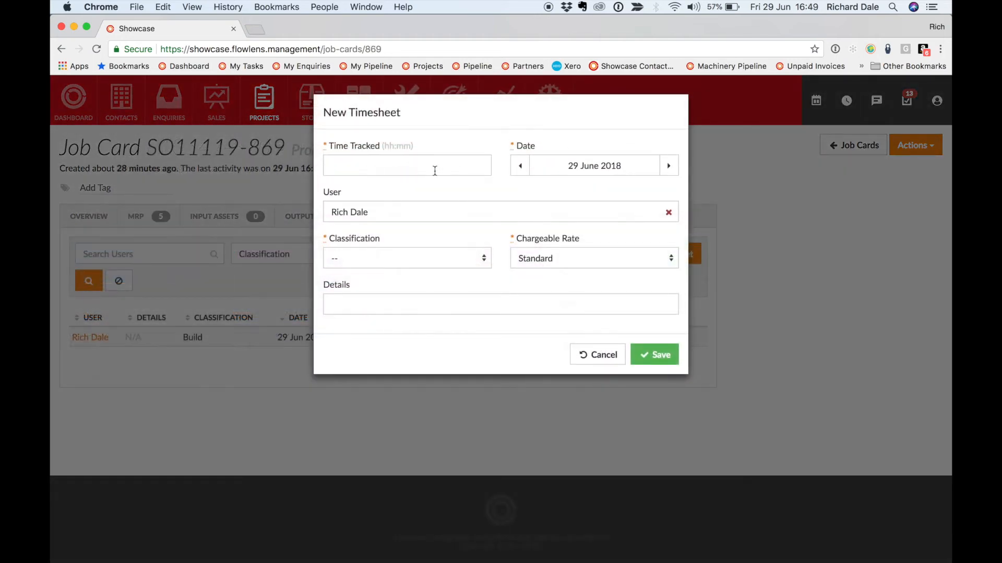
Save a new timesheet of 2 hours for a colleague with classification Build, and return to the job card overview
{"action": "left_click", "coordinate": [434, 170]}
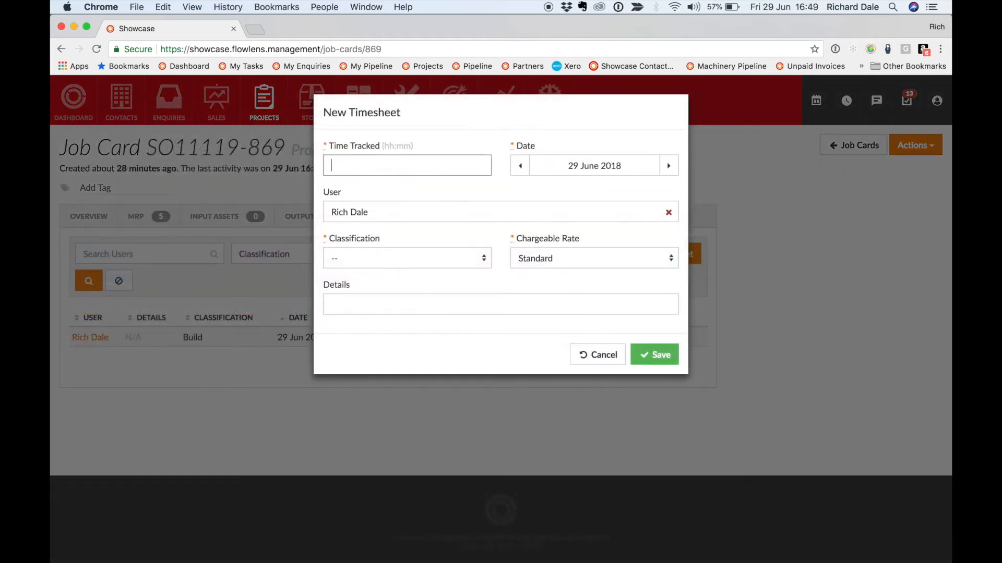
{"action": "left_click", "coordinate": [669, 212]}
{"action": "left_click", "coordinate": [545, 212]}
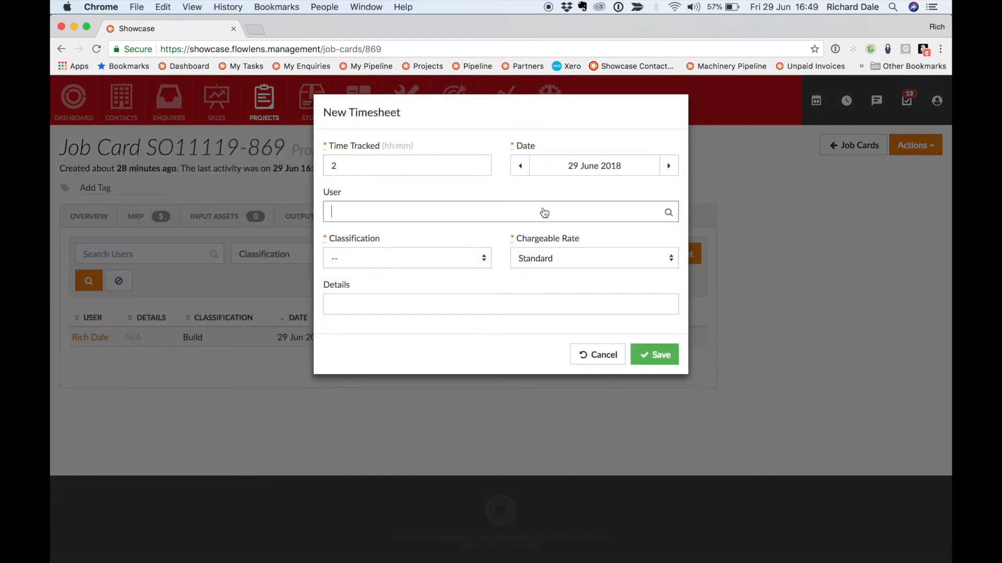
{"action": "type", "text": "ni"}
{"action": "type", "text": "ck"}
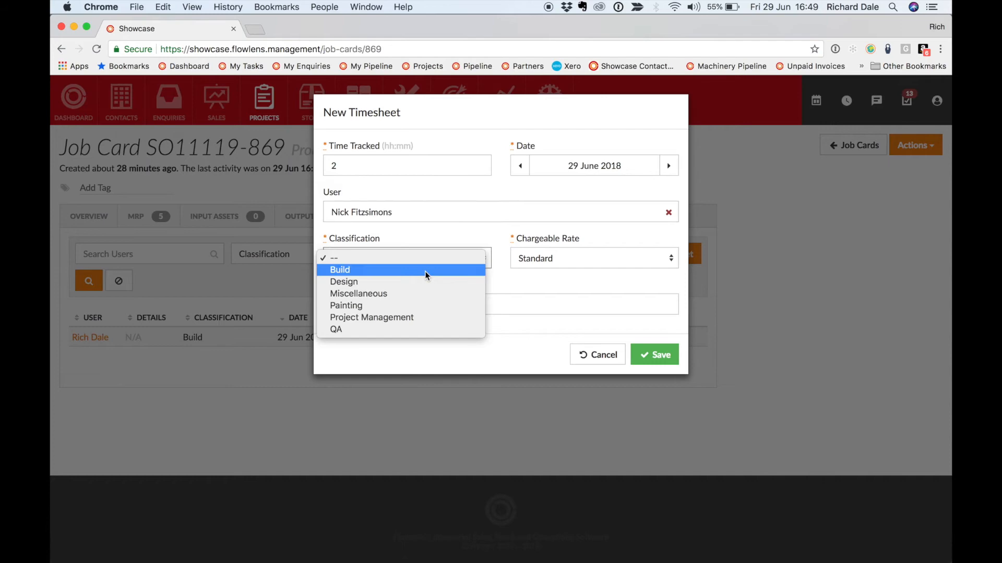
{"action": "left_click", "coordinate": [426, 271]}
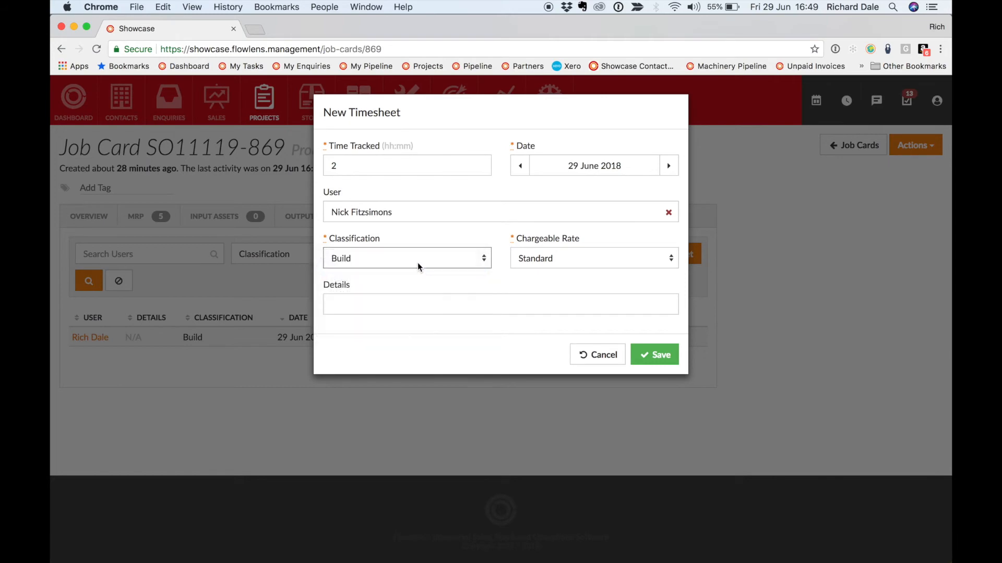
{"action": "left_click", "coordinate": [648, 356]}
{"action": "left_click", "coordinate": [88, 224]}
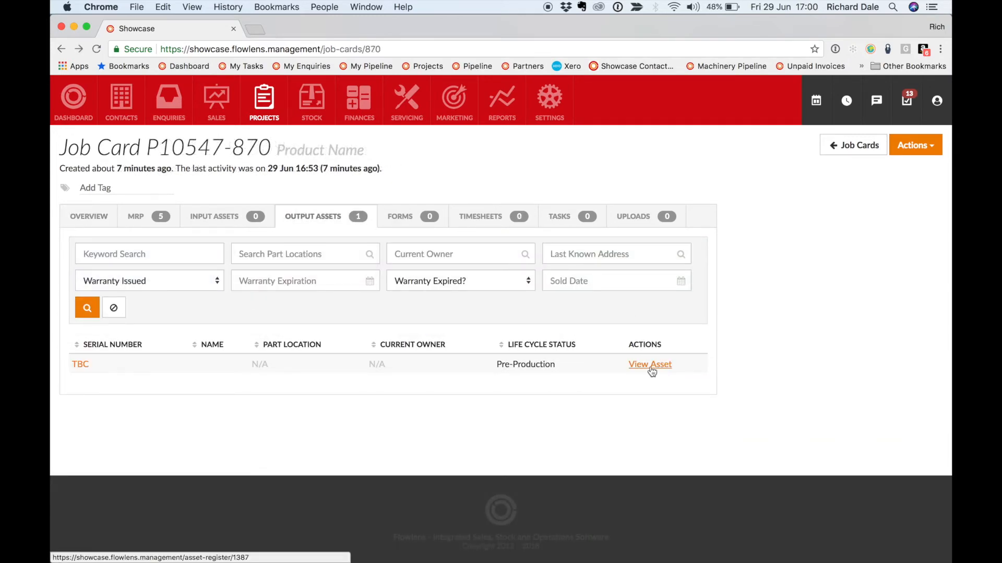
Open the job card's output asset and update its serial number to SN-06-1234
{"action": "left_click", "coordinate": [650, 366]}
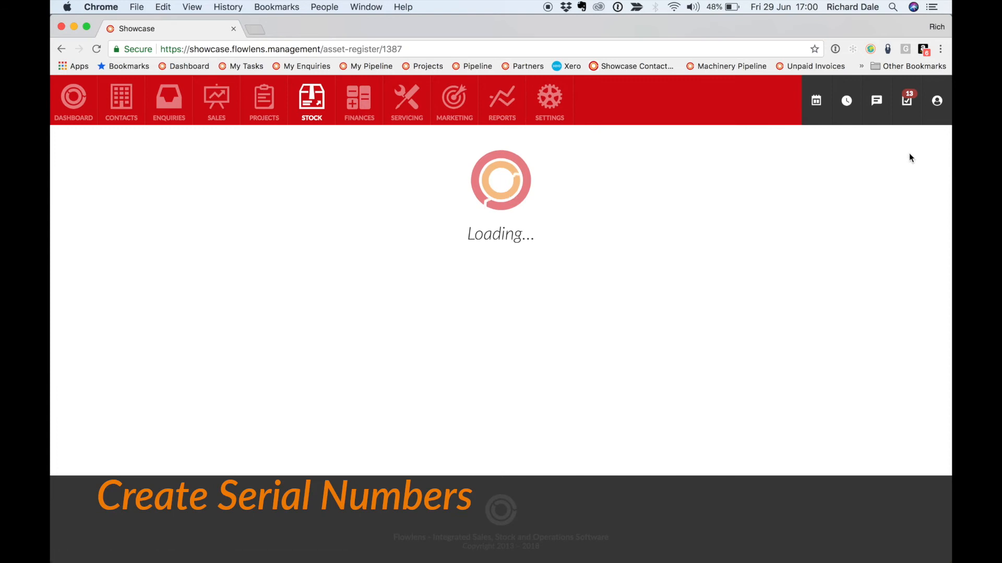
{"action": "left_click", "coordinate": [914, 148]}
{"action": "left_click", "coordinate": [894, 167]}
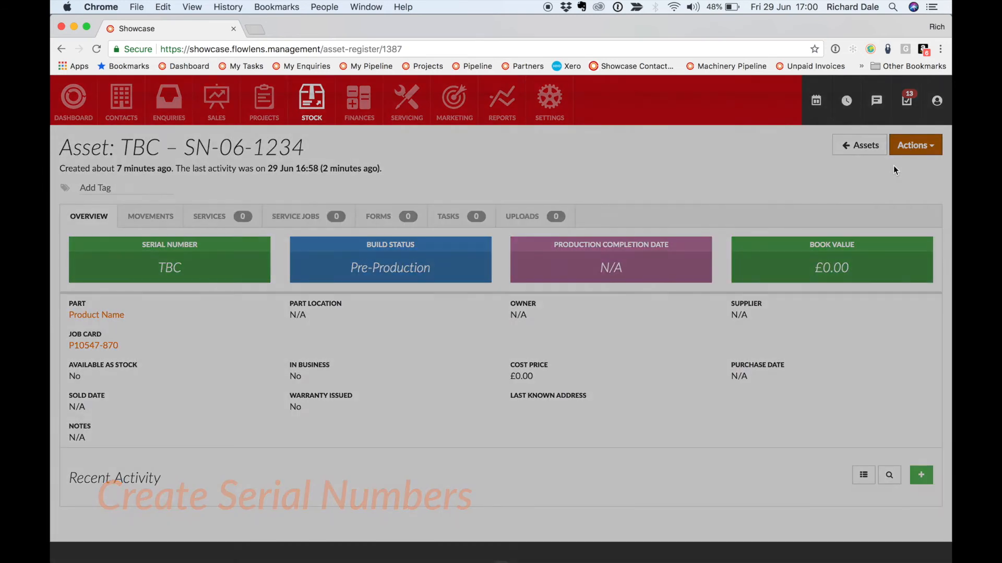
{"action": "double_click", "coordinate": [432, 183]}
{"action": "type", "text": "SN-06"}
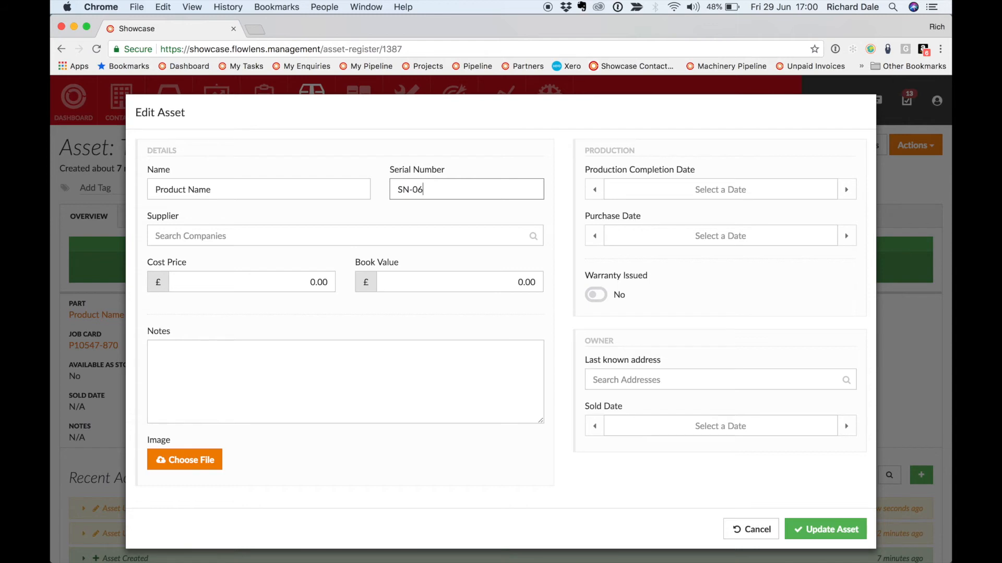
{"action": "left_click", "coordinate": [815, 526]}
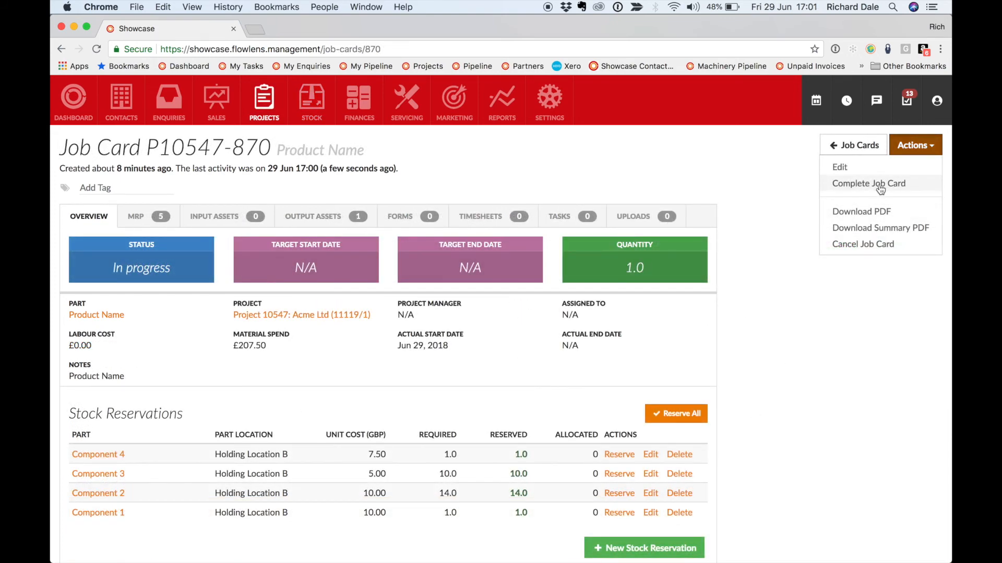
Complete the job card with Warehouse as the location for the finished item, and view Component 1's stock movements
{"action": "left_click", "coordinate": [881, 187]}
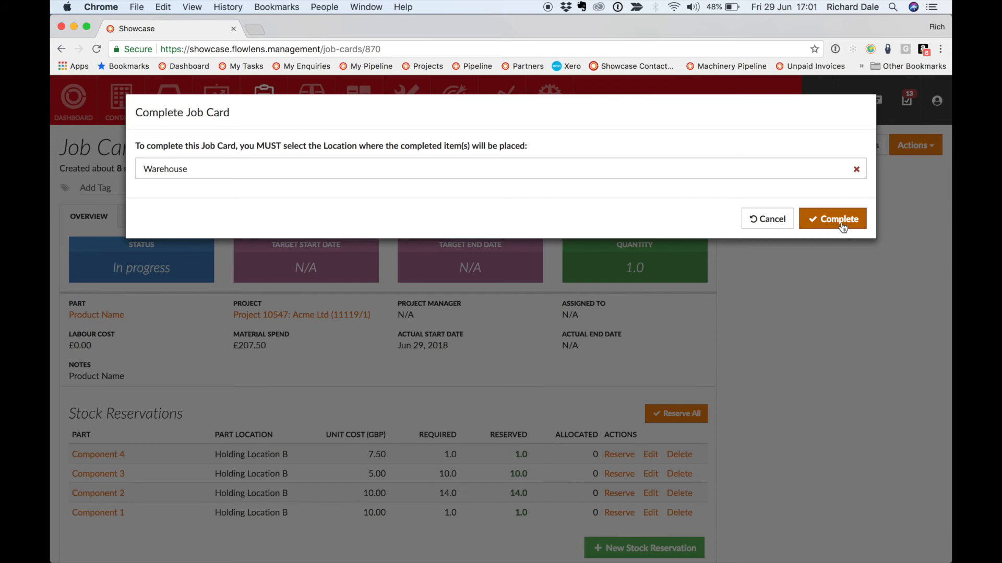
{"action": "left_click", "coordinate": [842, 226]}
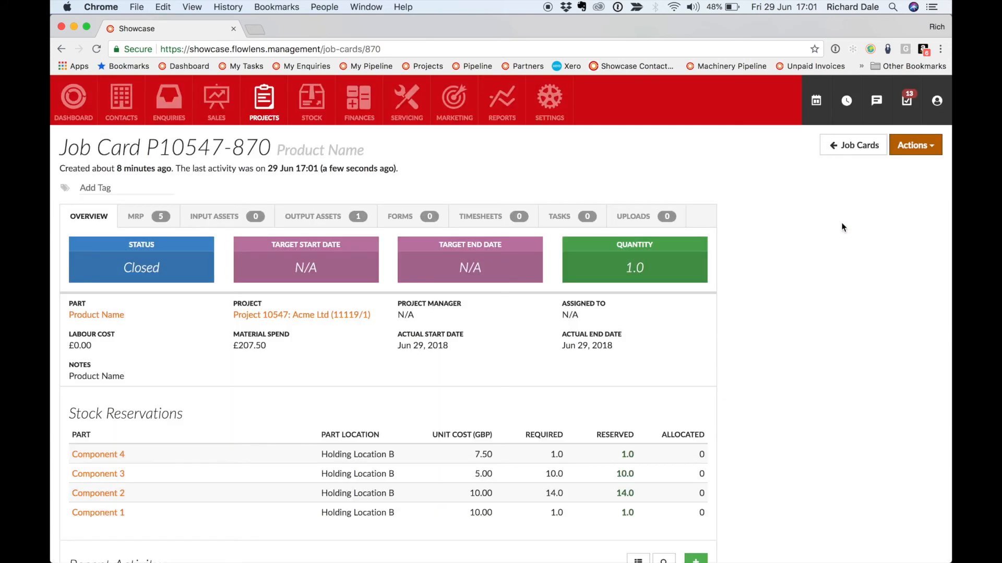
{"action": "left_click", "coordinate": [104, 512]}
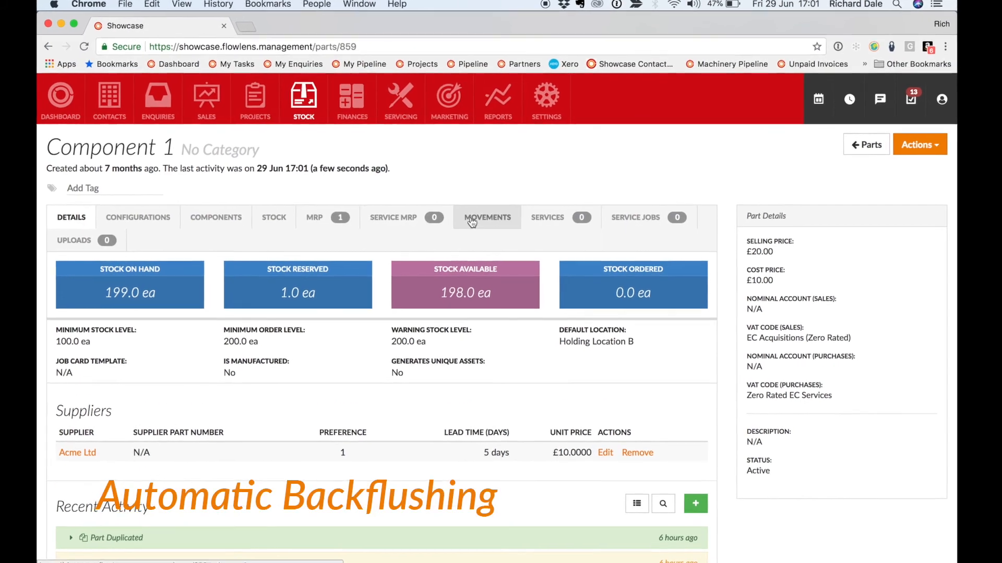
{"action": "left_click", "coordinate": [482, 217]}
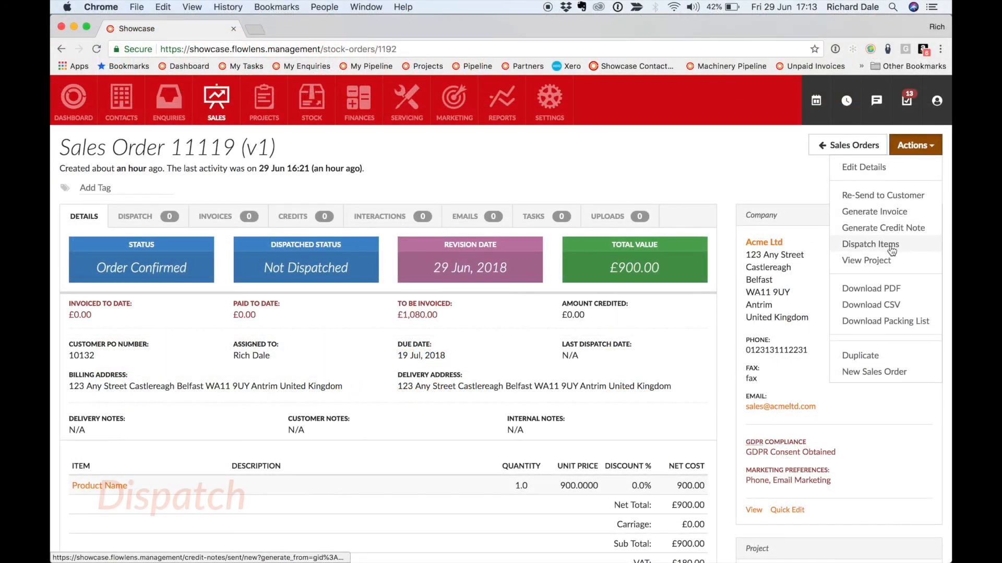
Dispatch 1 Product Name from the sales order using asset SN-06-1234, and view the resulting dispatch docket
{"action": "left_click", "coordinate": [891, 250]}
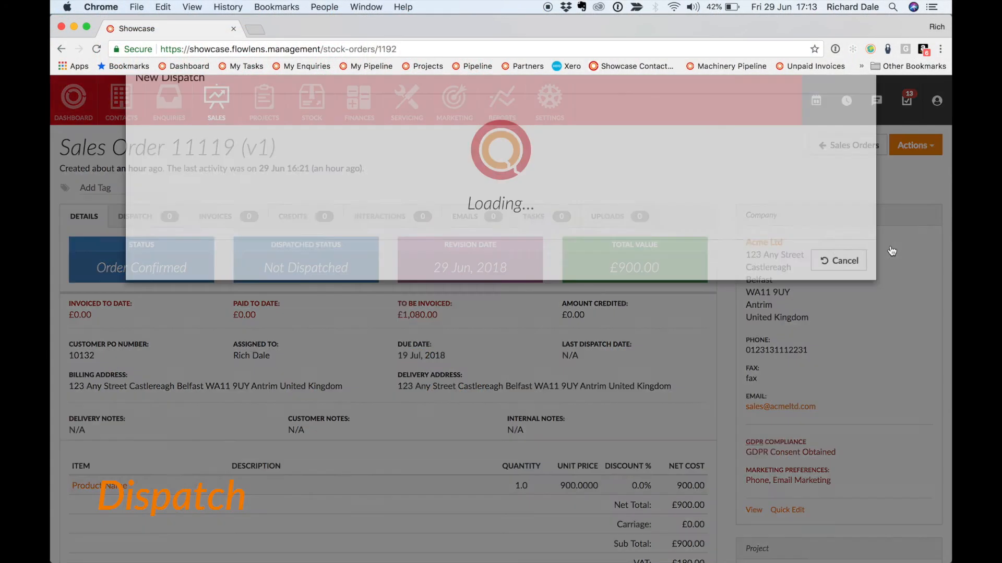
{"action": "left_click", "coordinate": [403, 176]}
{"action": "type", "text": "sn-0"}
{"action": "left_click", "coordinate": [378, 192]}
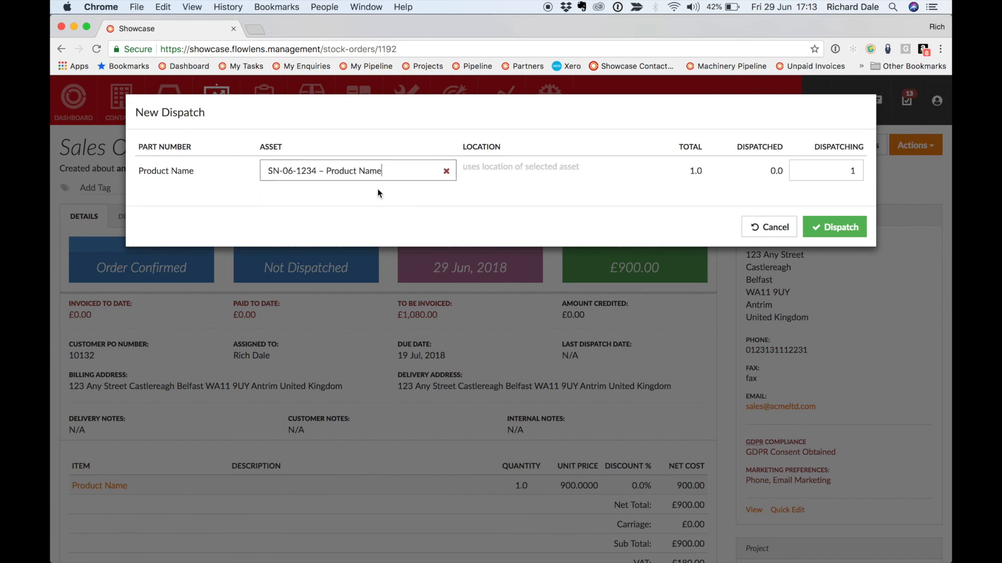
{"action": "left_click", "coordinate": [837, 227]}
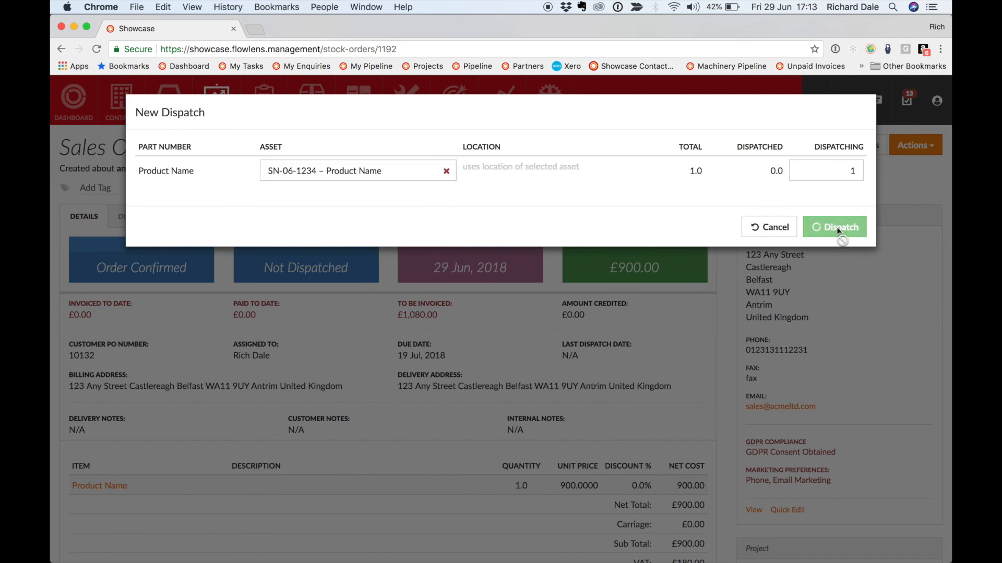
{"action": "left_click", "coordinate": [136, 216]}
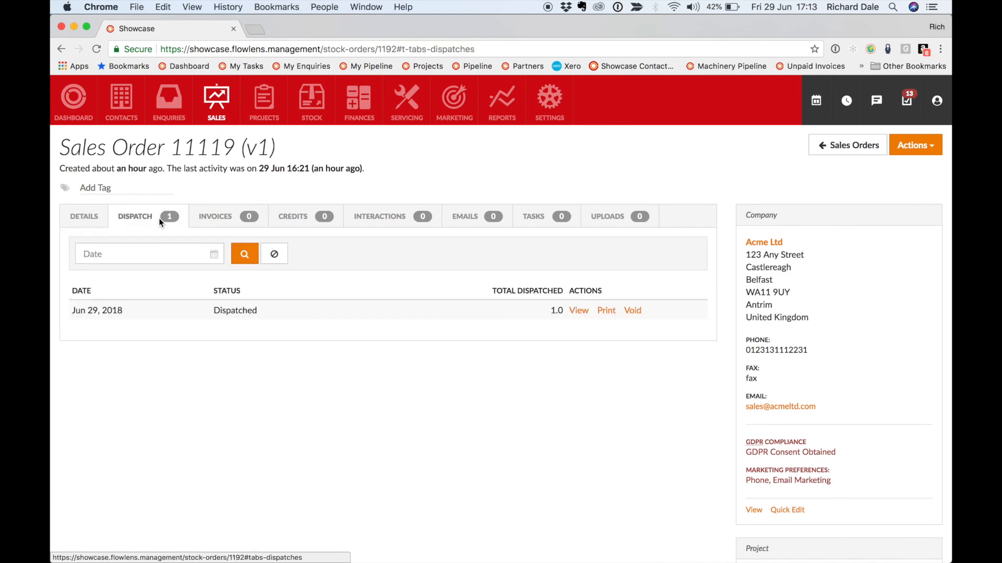
{"action": "left_click", "coordinate": [577, 310]}
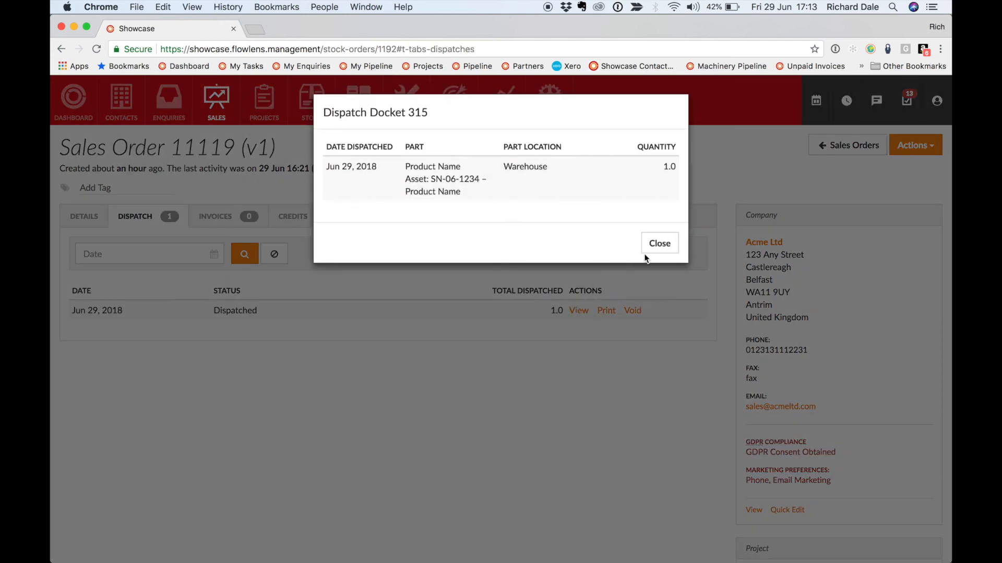